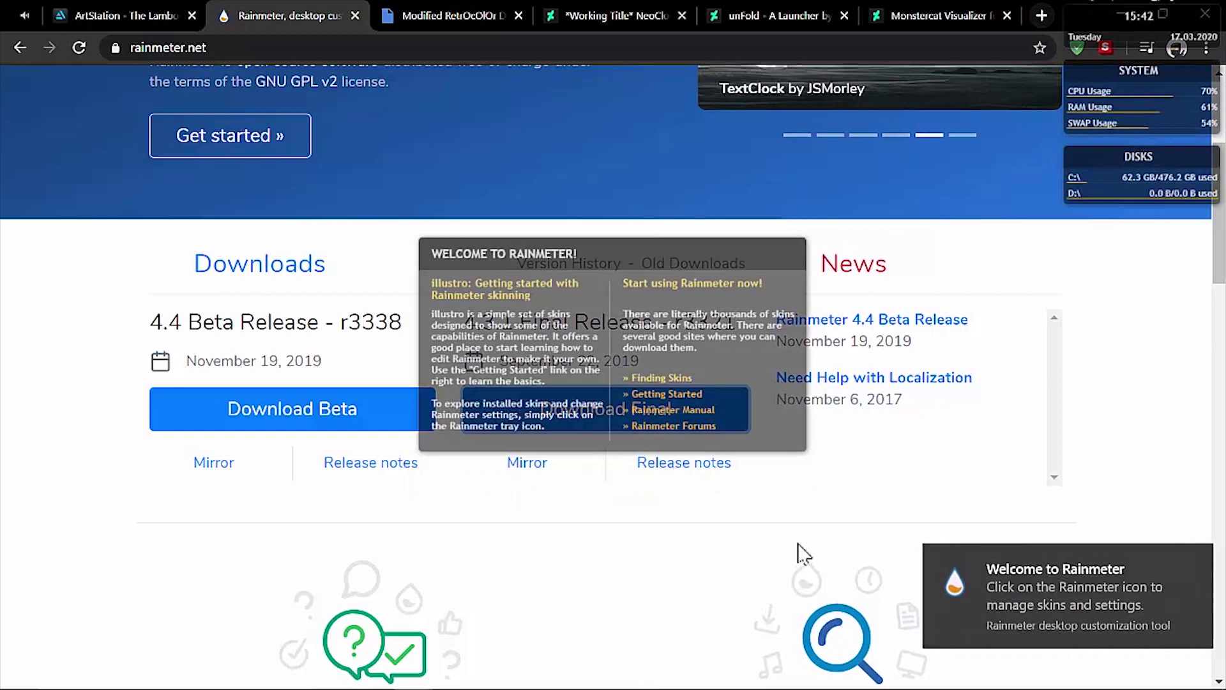
Minimize the browser and unload the default illustro Clock, System, Disk and Welcome skins from the desktop.
mouse_move(724, 688)
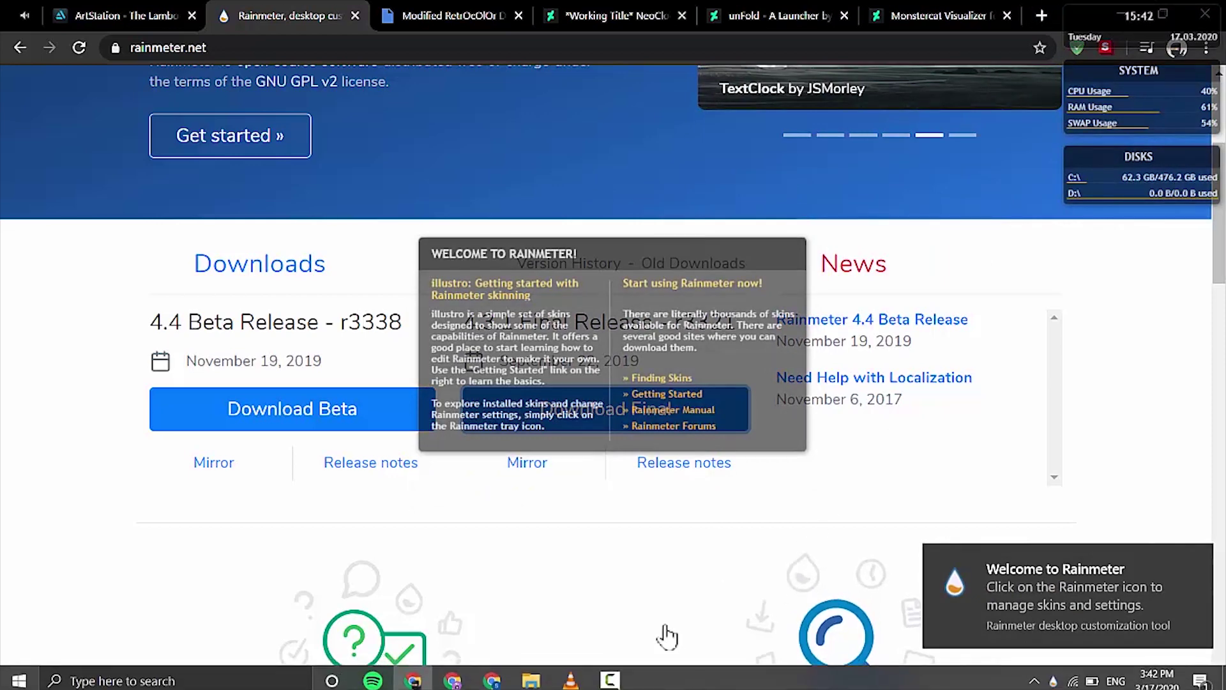
left_click(412, 674)
right_click(1138, 21)
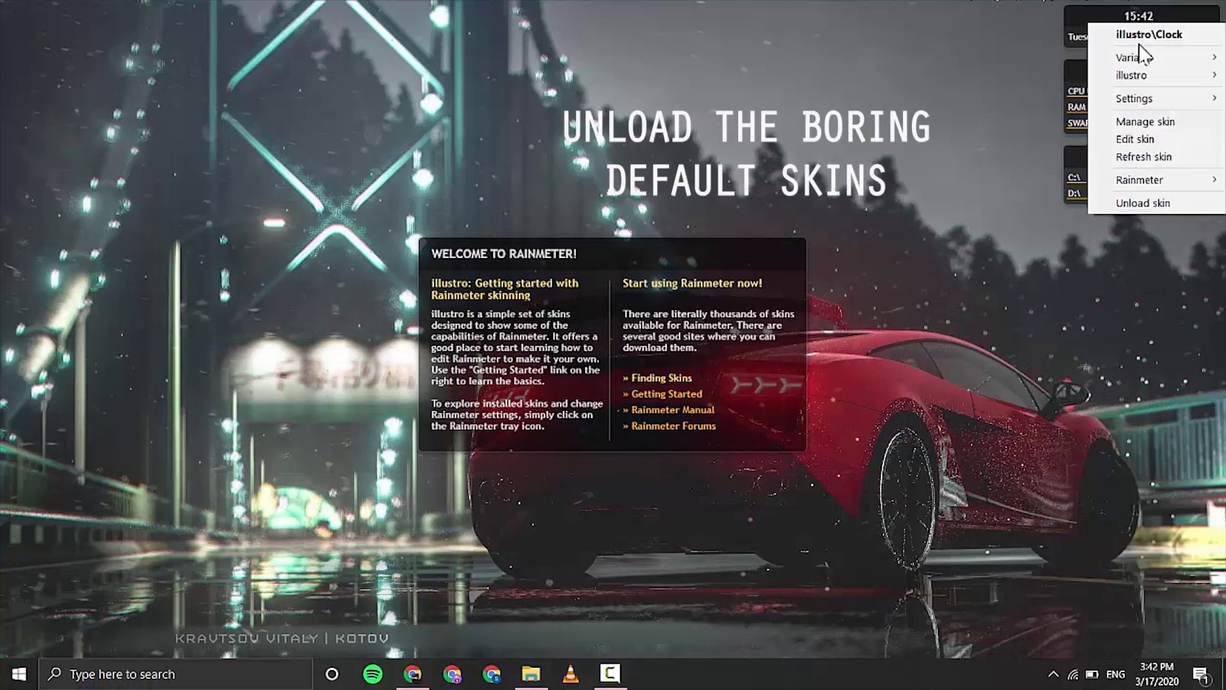
left_click(1131, 198)
right_click(1102, 91)
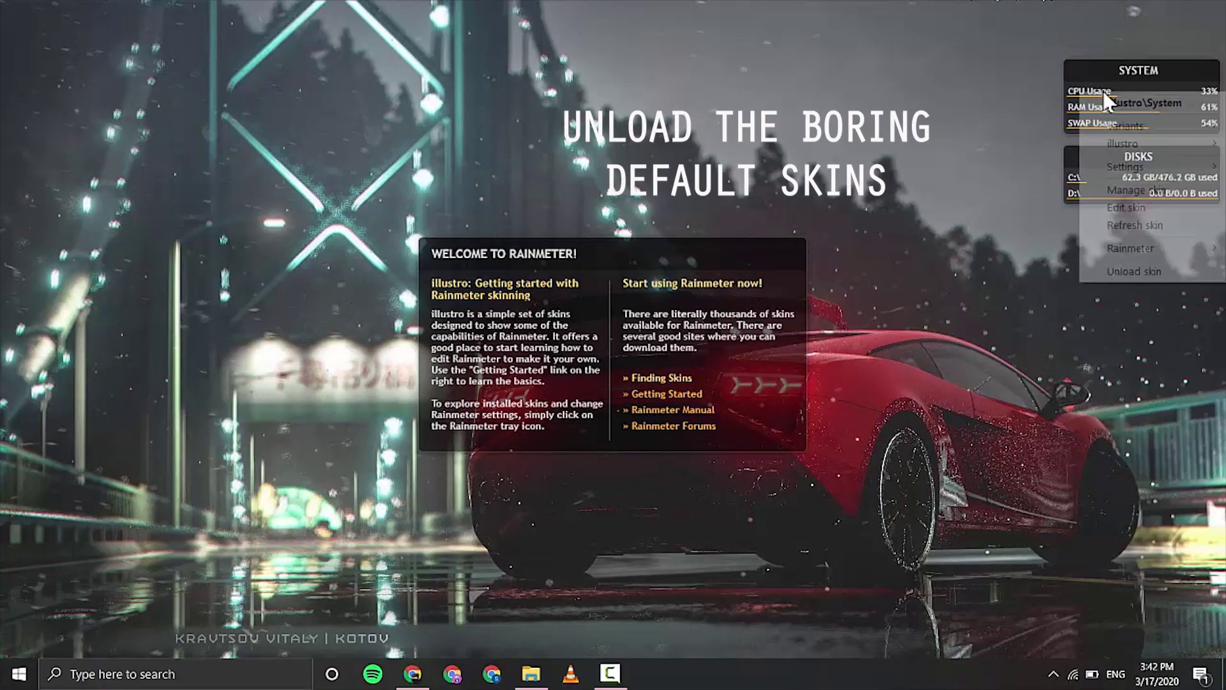
left_click(1137, 273)
right_click(1106, 156)
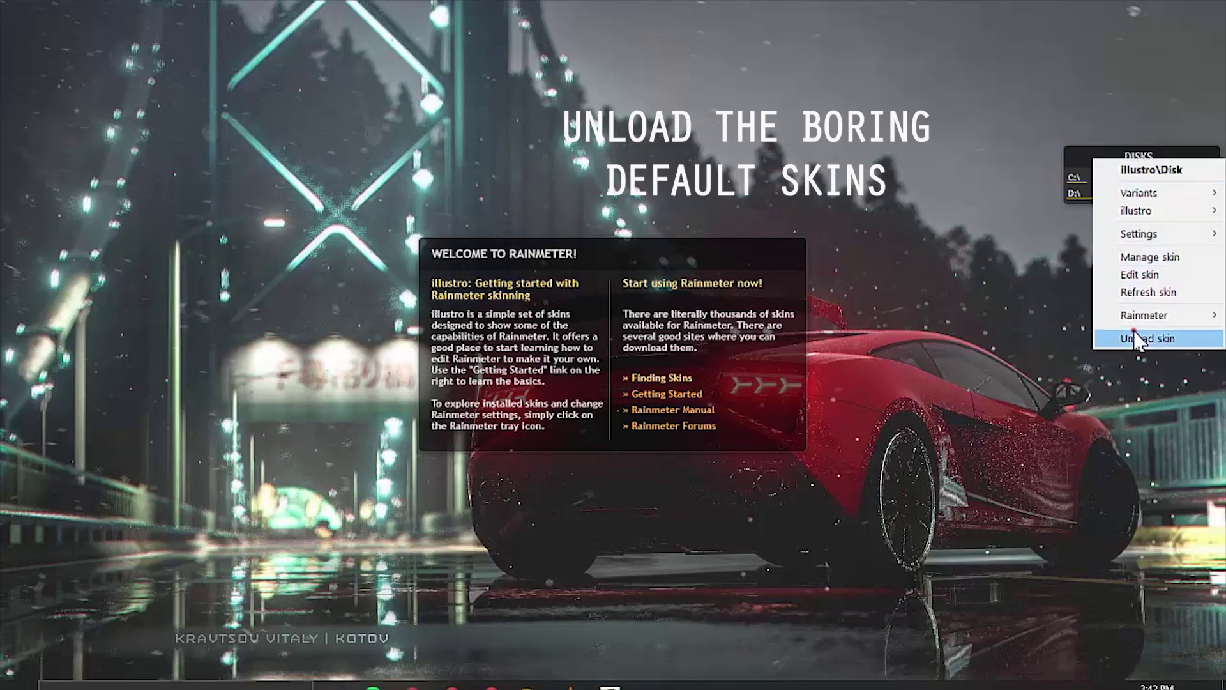
left_click(1174, 338)
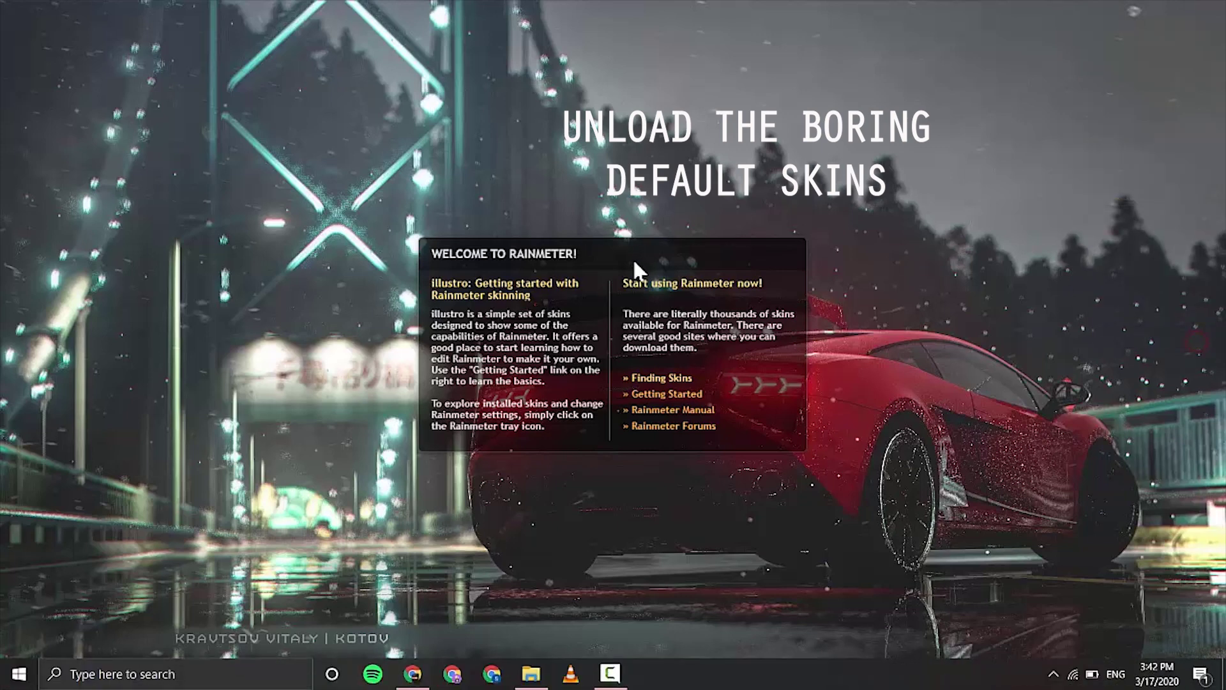
right_click(634, 258)
left_click(702, 440)
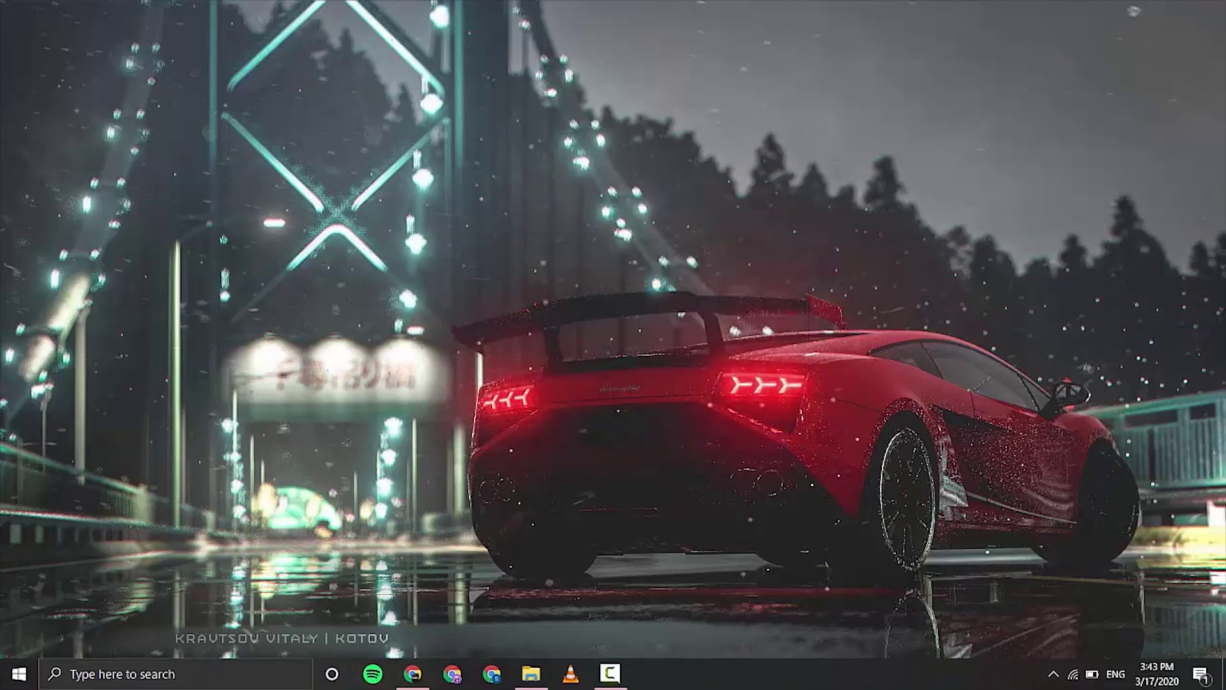
Dismiss the Rainmeter welcome notification in the Windows notification center and return to the desktop.
left_click(1203, 676)
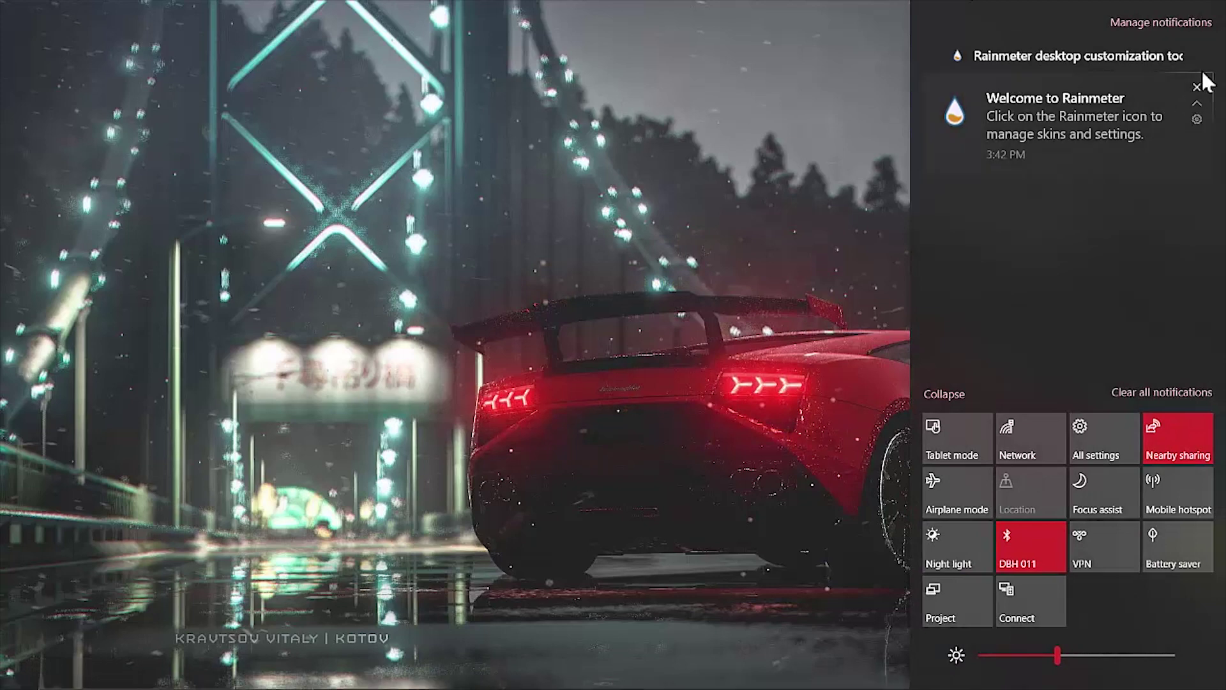
left_click(1204, 55)
left_click(578, 372)
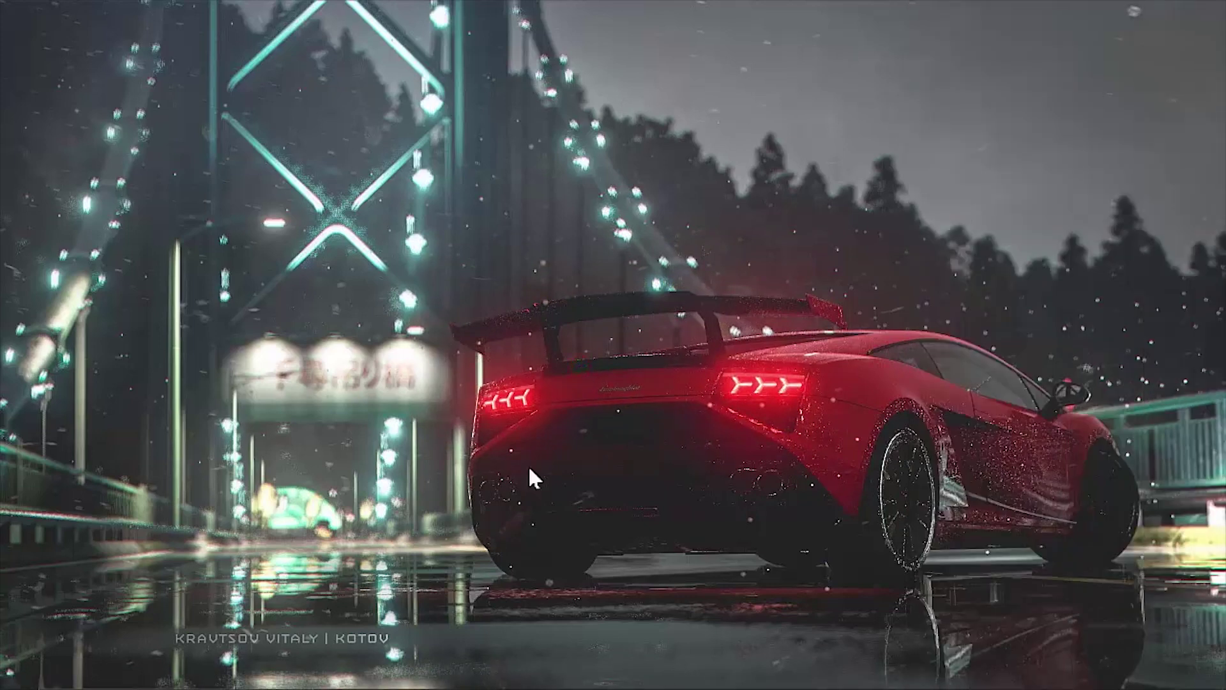
Switch to Chrome, download Modified RetrOcOlOr Date n Time_0.1.rmskin into the PC CUSTOM folder and install it.
mouse_move(415, 685)
left_click(414, 674)
left_click(447, 15)
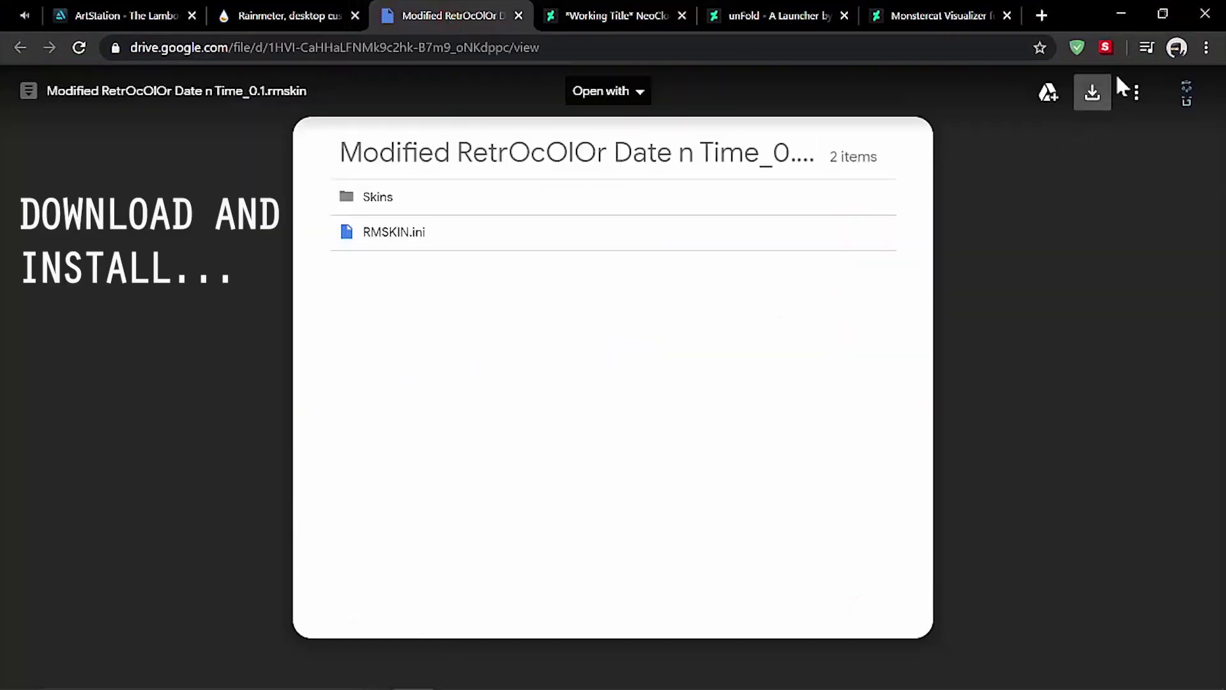
left_click(1094, 92)
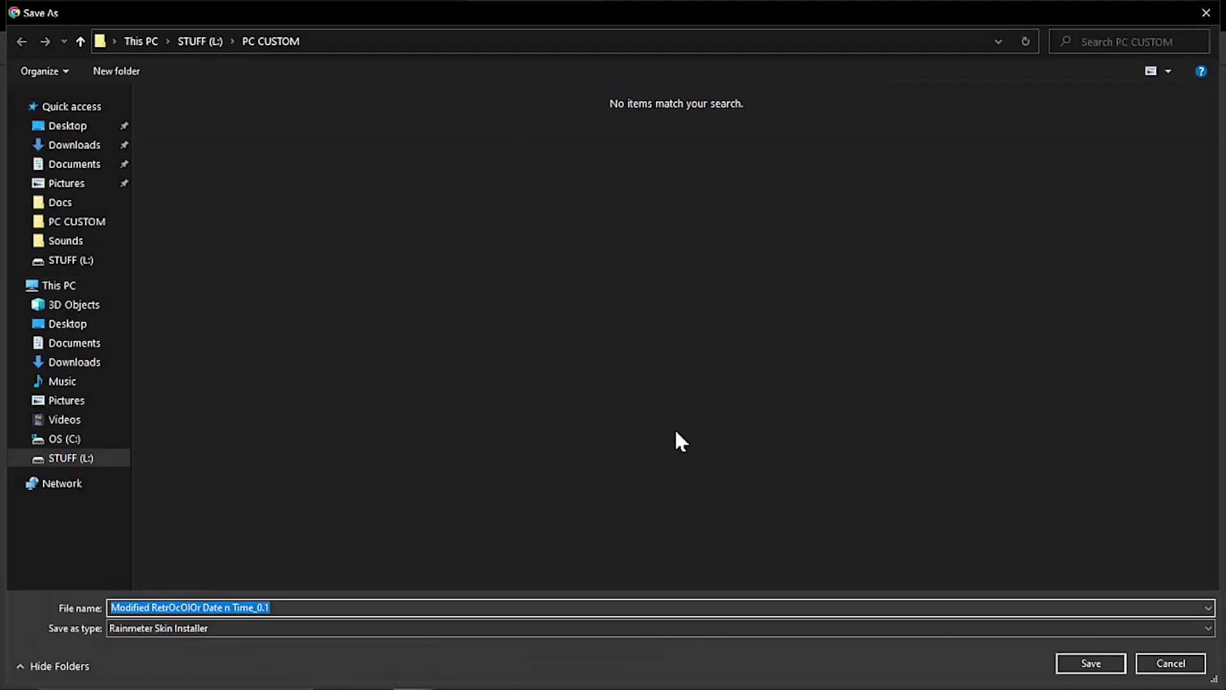
left_click(1095, 657)
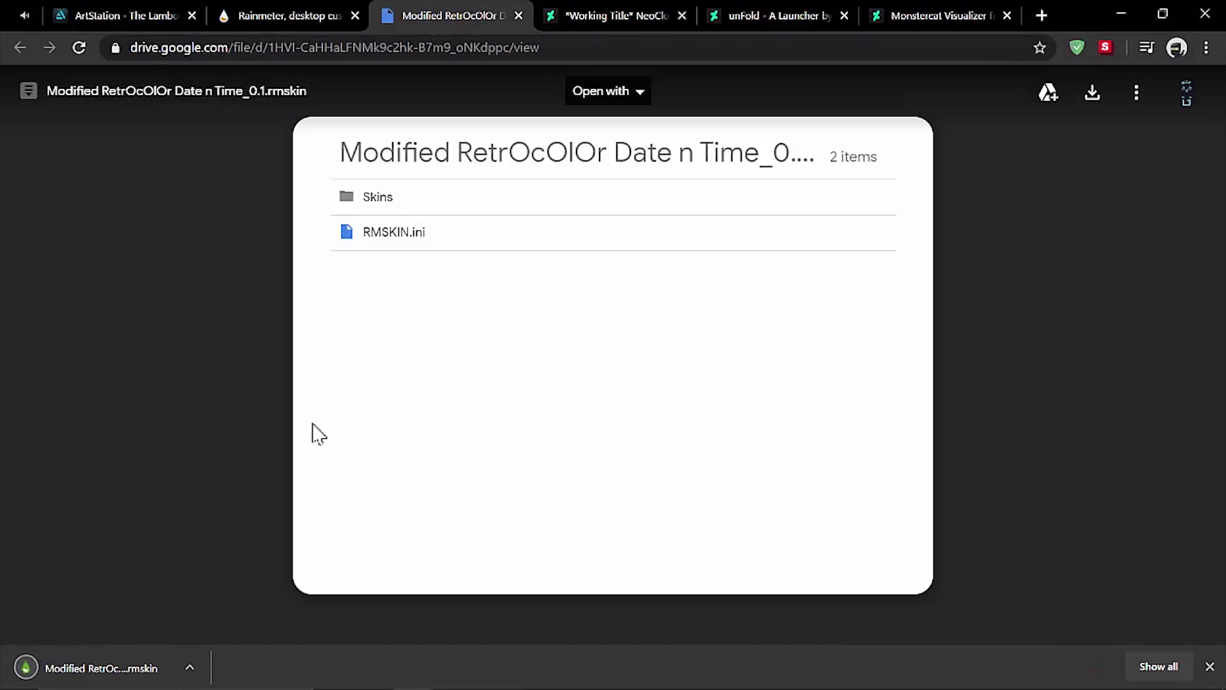
left_click(61, 667)
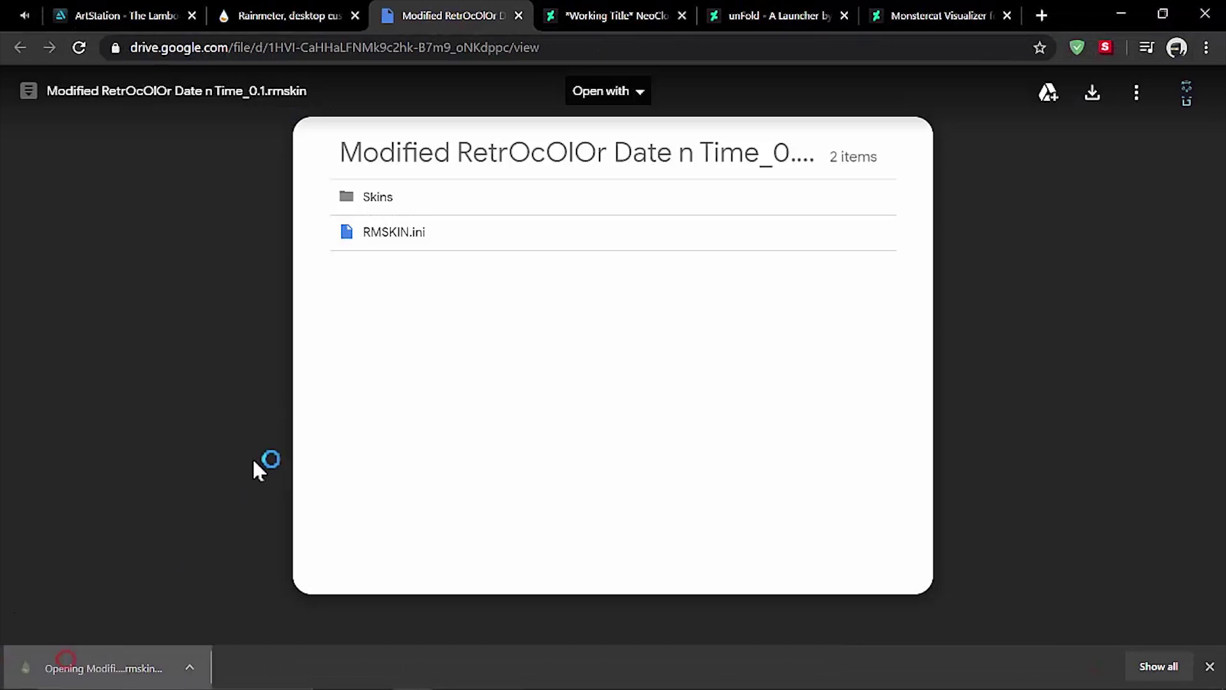
left_click(668, 479)
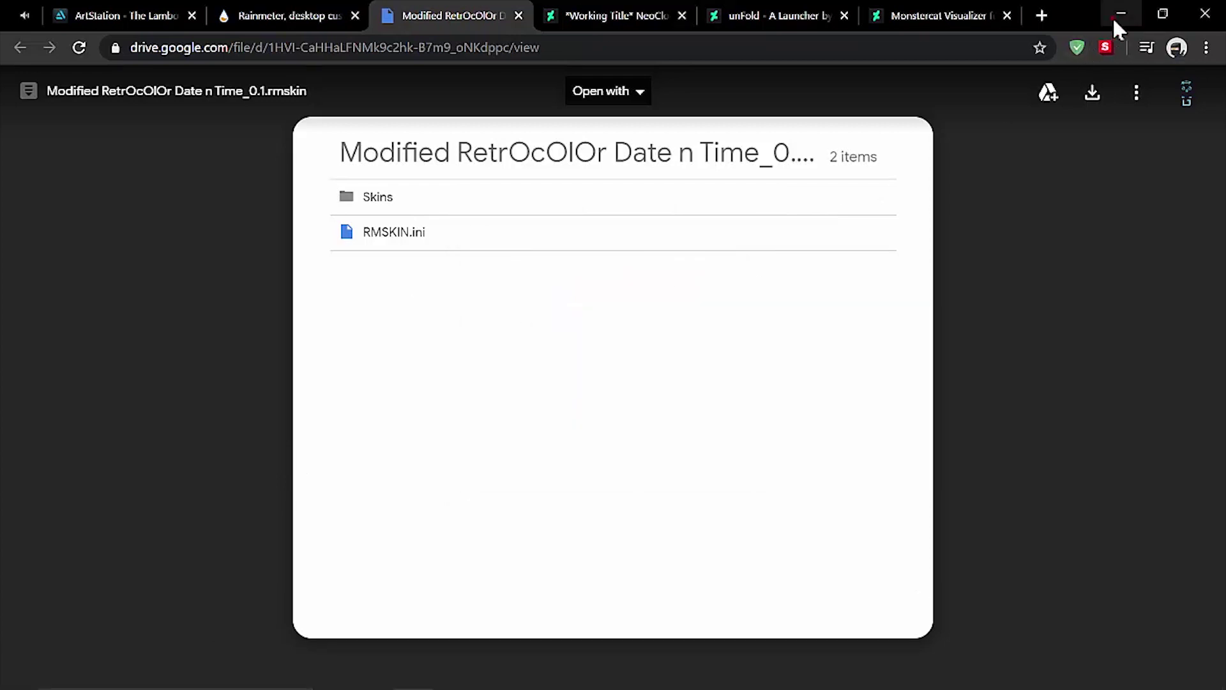
Switch to the Rainmeter manager and load Time and Date.ini from the RetrOcOlOr skin's Time and Date folder.
left_click(1114, 16)
left_click(1054, 676)
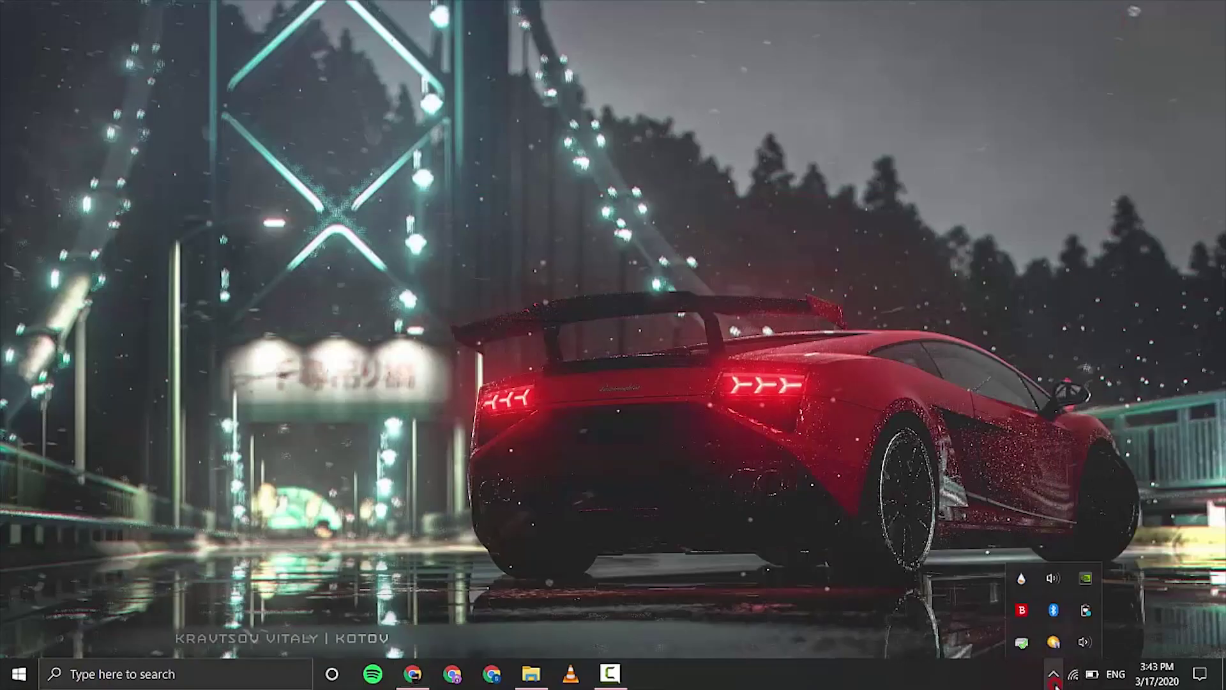
left_click(1020, 578)
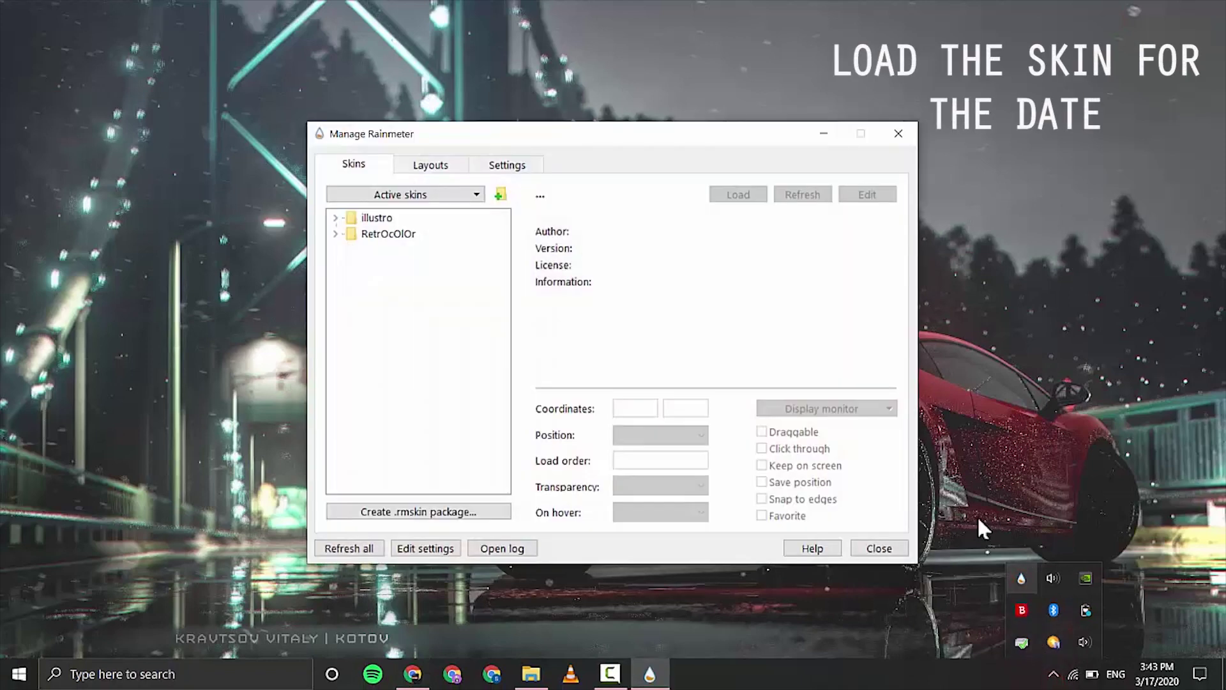
left_click(335, 234)
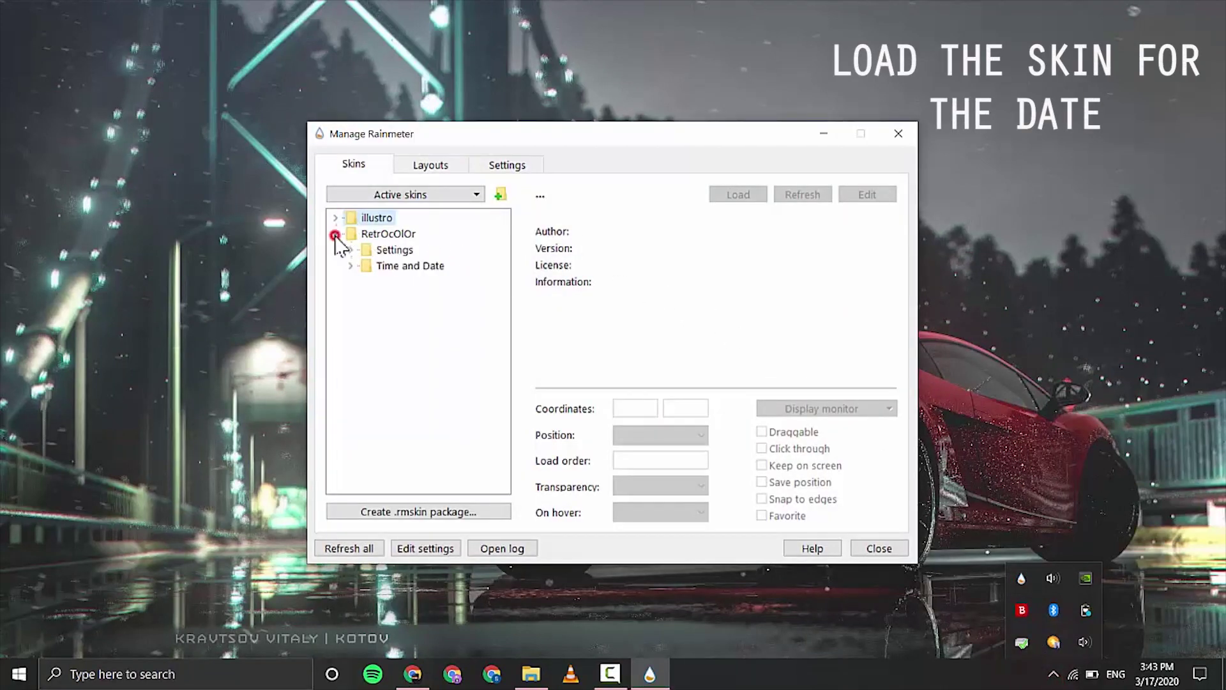
left_click(350, 266)
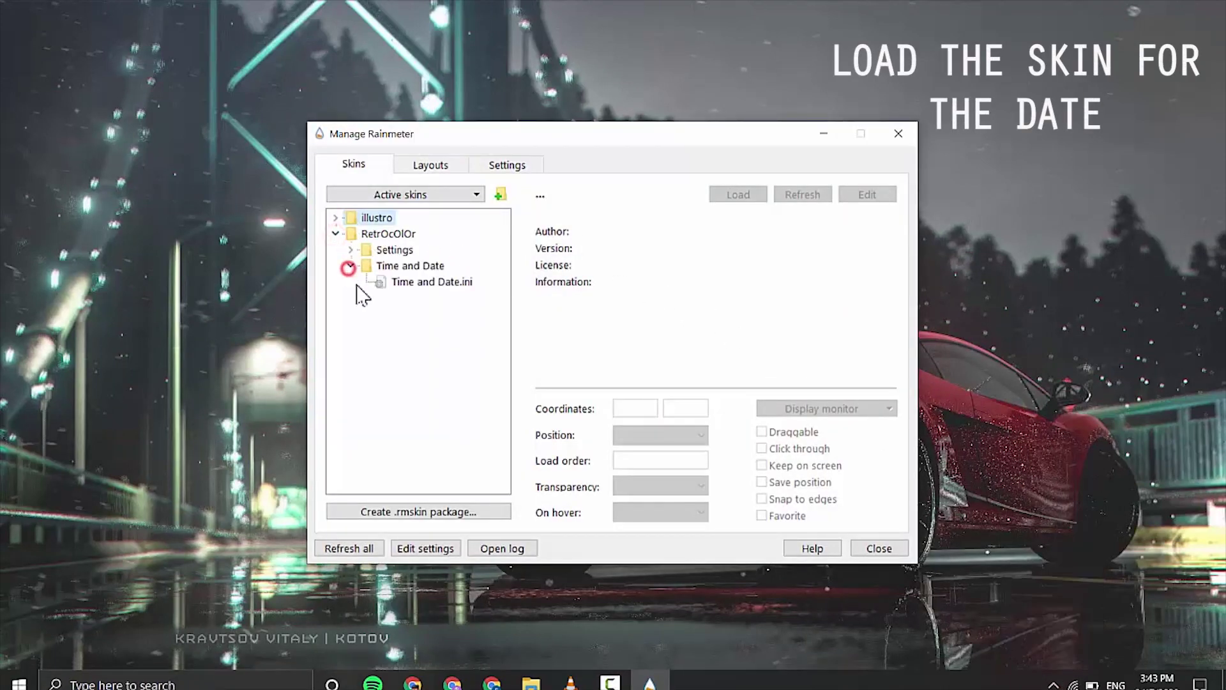
left_click(409, 281)
left_click(739, 195)
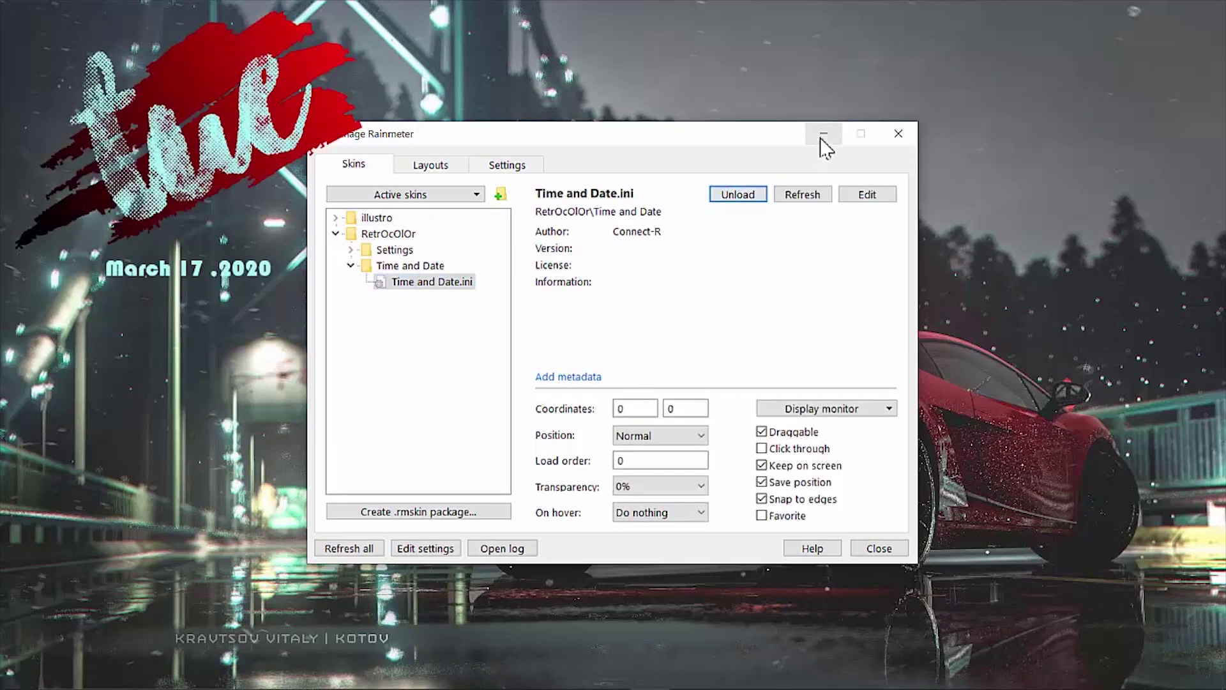
Move the date skin to about X 1052, Y 0, then lock it by disabling Draggable and enabling Click through.
left_click_drag(208, 88, 1087, 104)
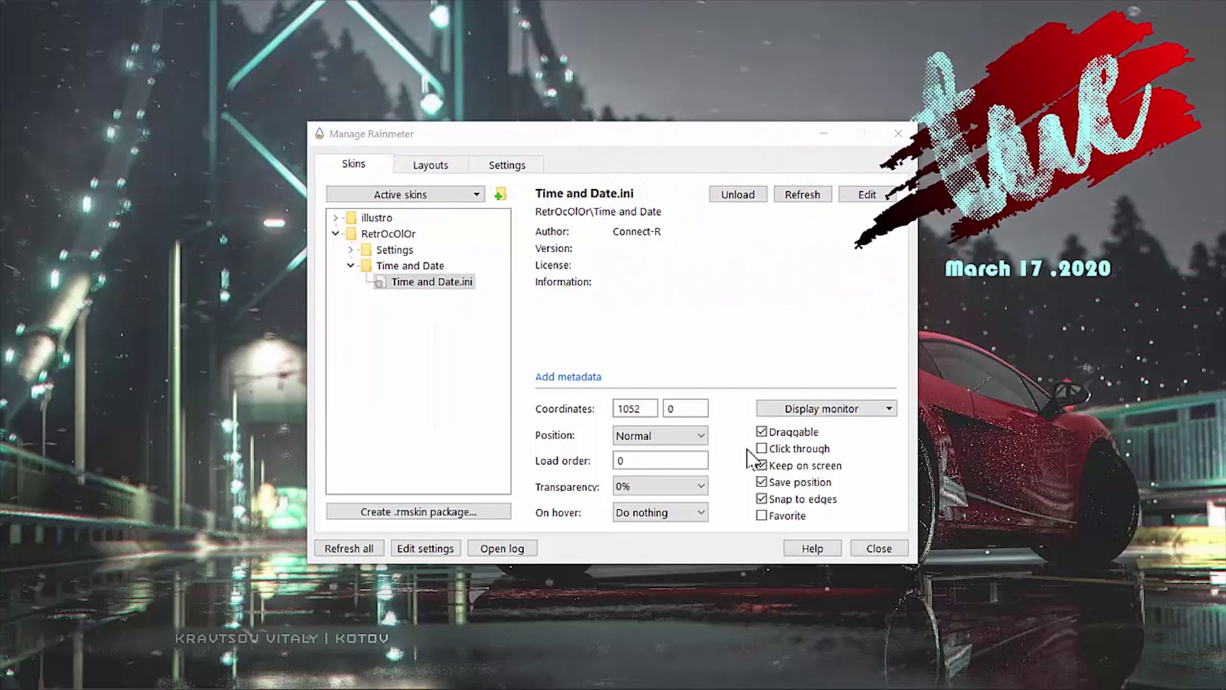
left_click(761, 433)
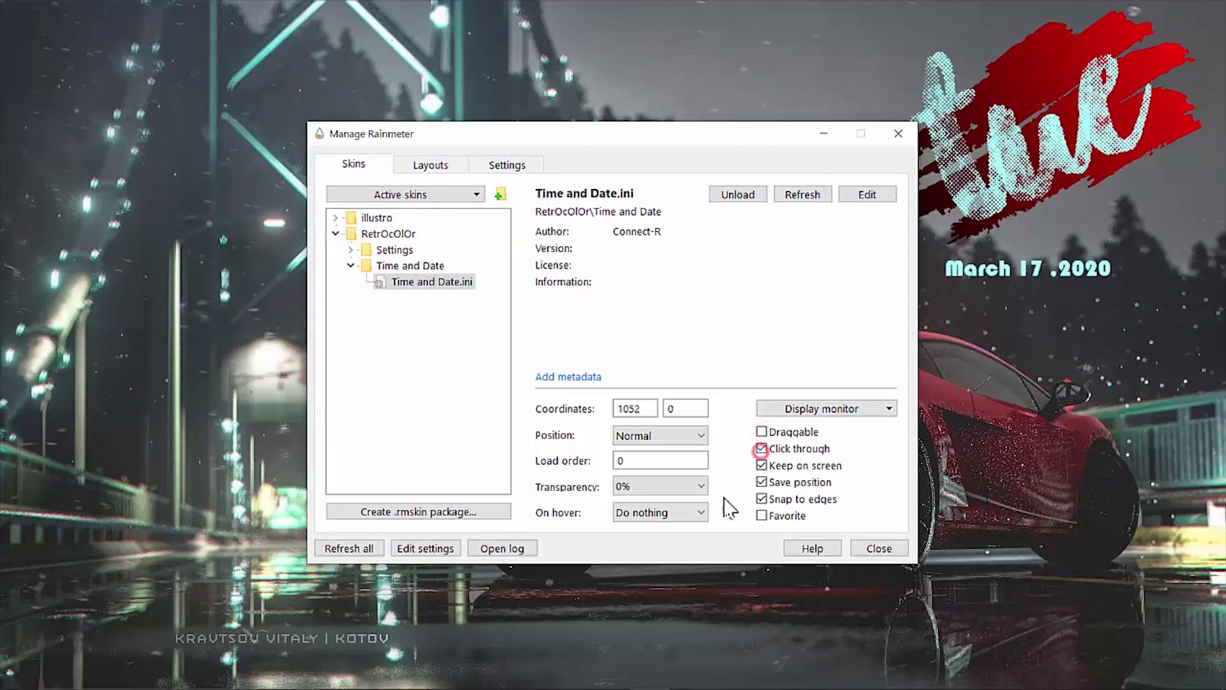
left_click(896, 136)
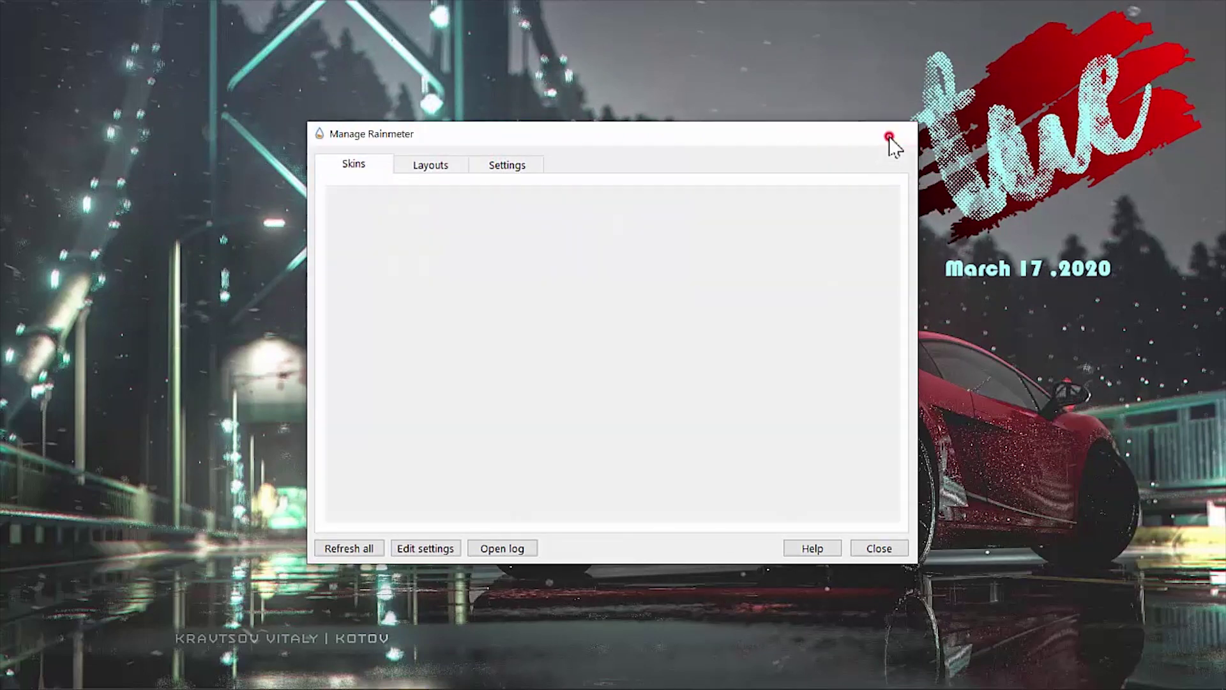
Switch to Chrome, download the NeoClock 1.0 skin from its DeviantArt page into the PC CUSTOM folder and install it.
mouse_move(473, 684)
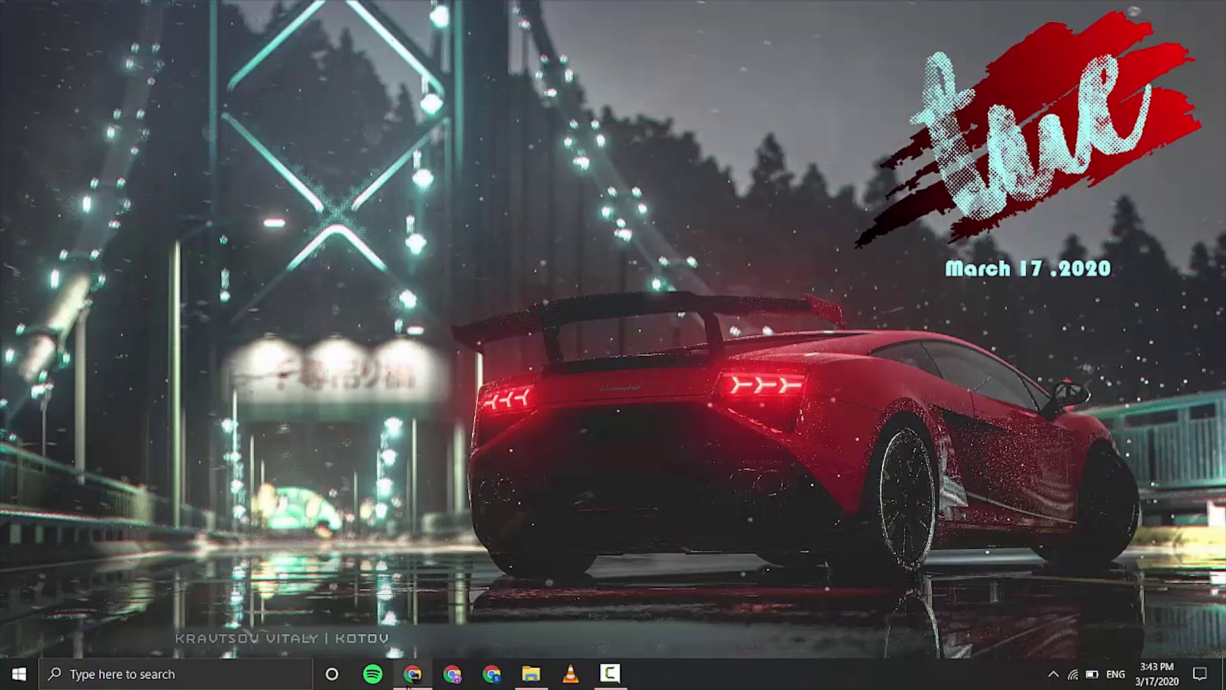
left_click(412, 673)
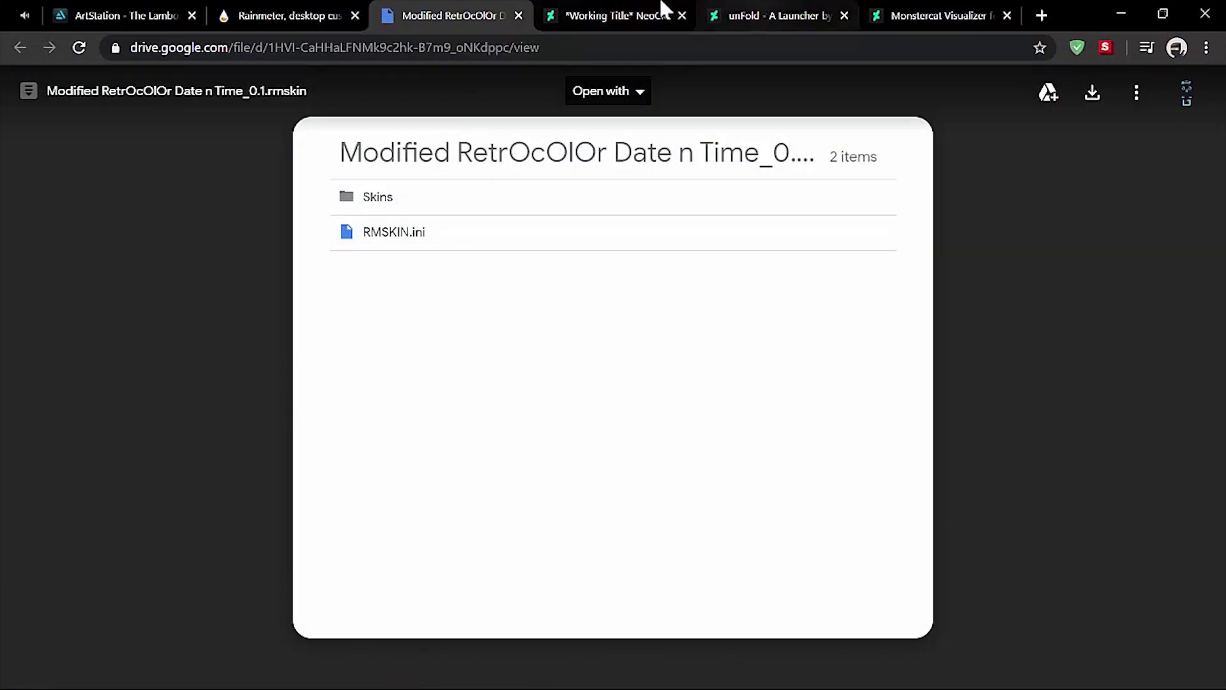
left_click(638, 12)
scroll(550, 670, "up", 5)
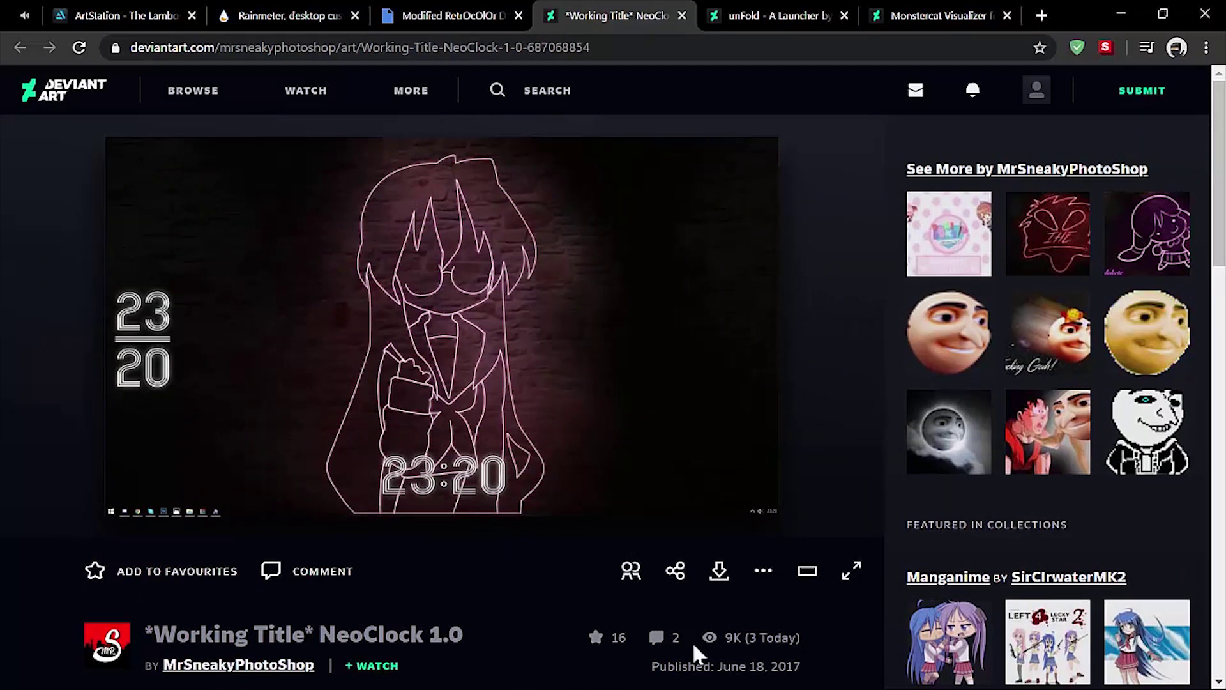
left_click(720, 574)
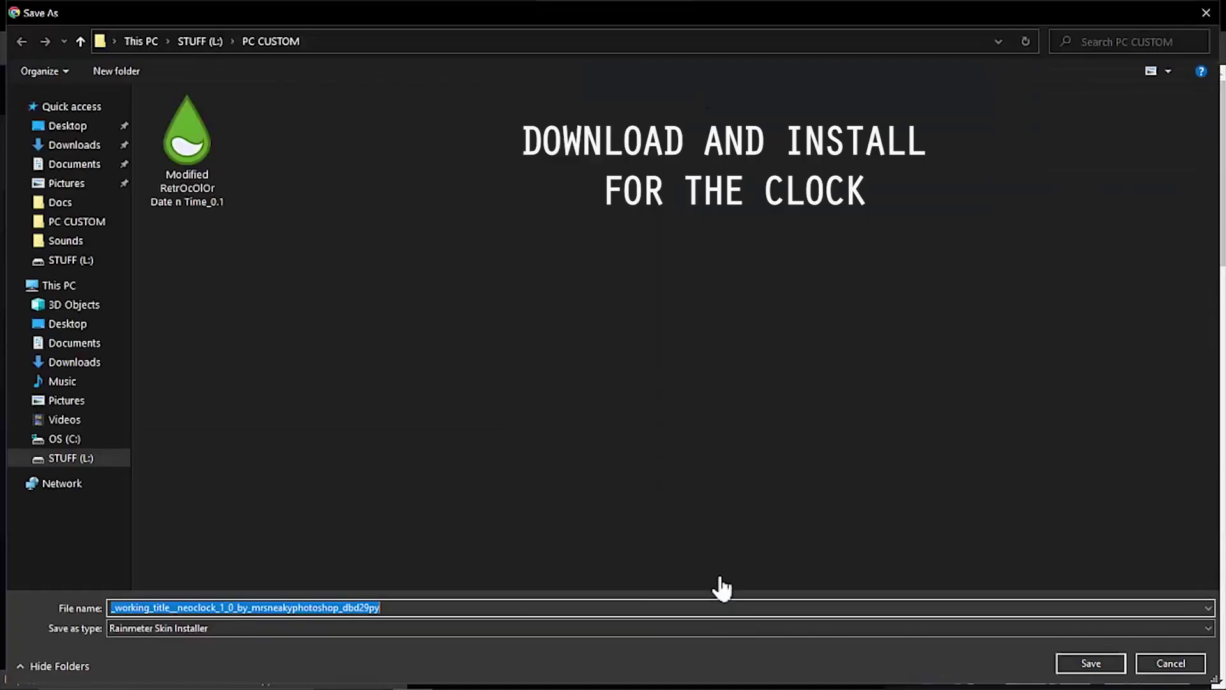
left_click(1091, 658)
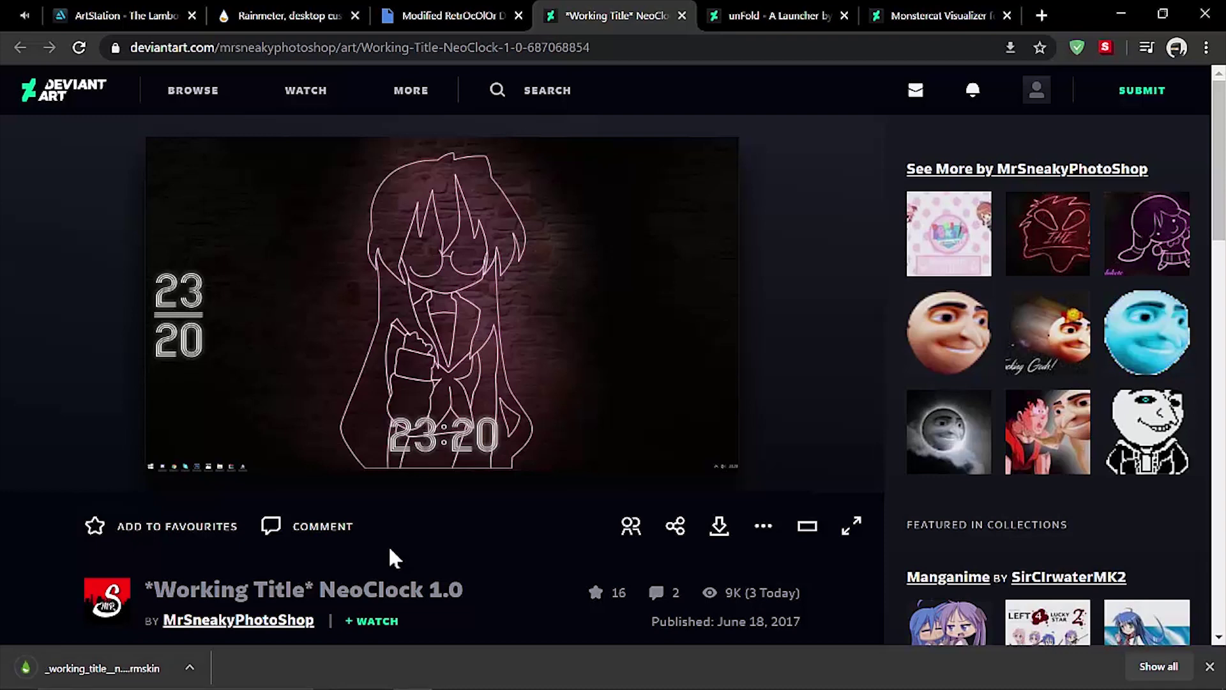
left_click(93, 667)
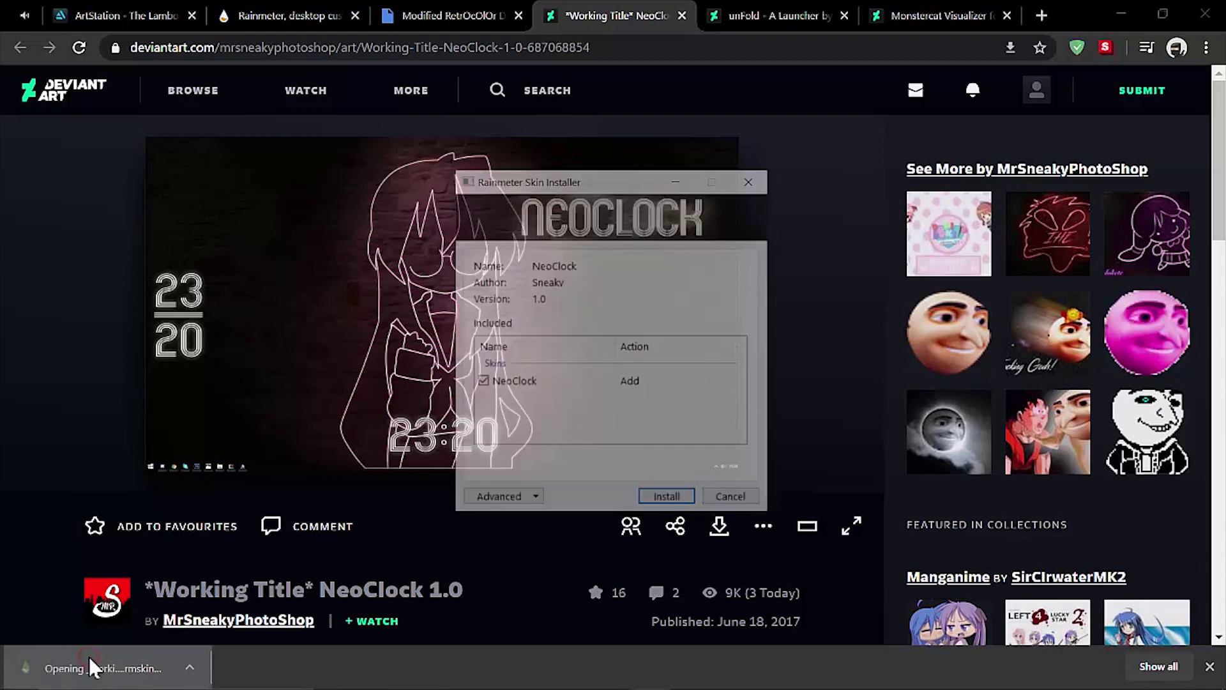
left_click(670, 501)
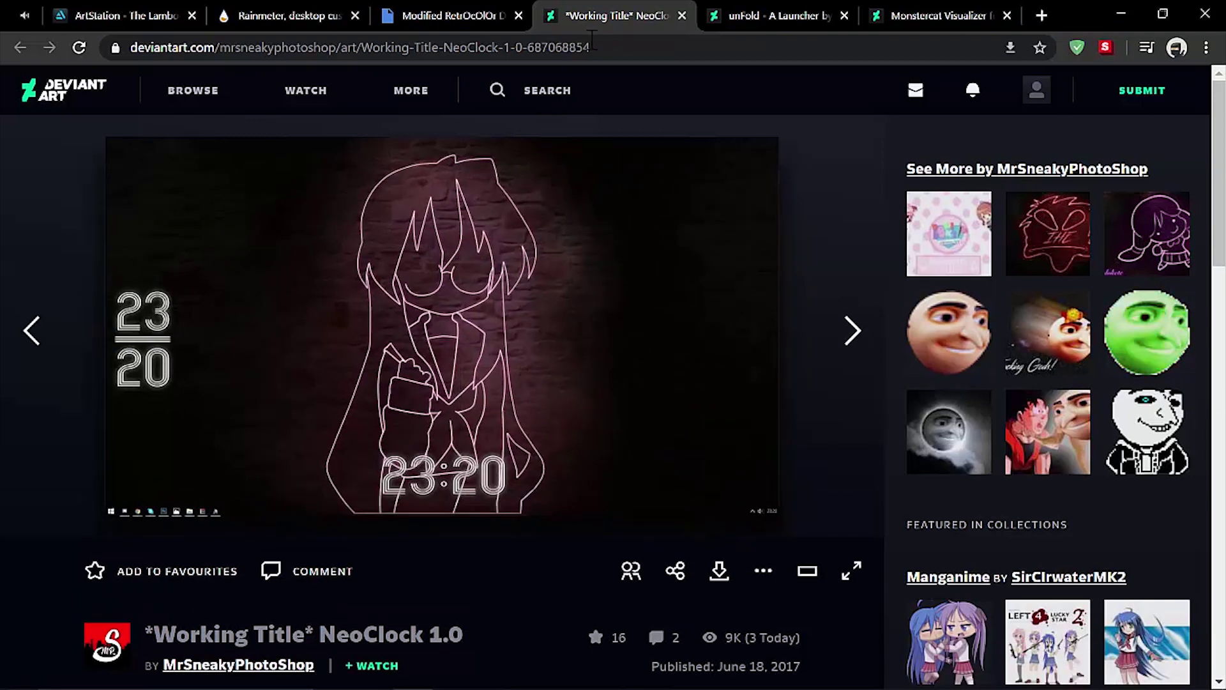
Switch to the Rainmeter manager and load Small.ini from NeoClock's Clock_ALT folder.
left_click(1121, 14)
left_click(1055, 675)
left_click(1025, 581)
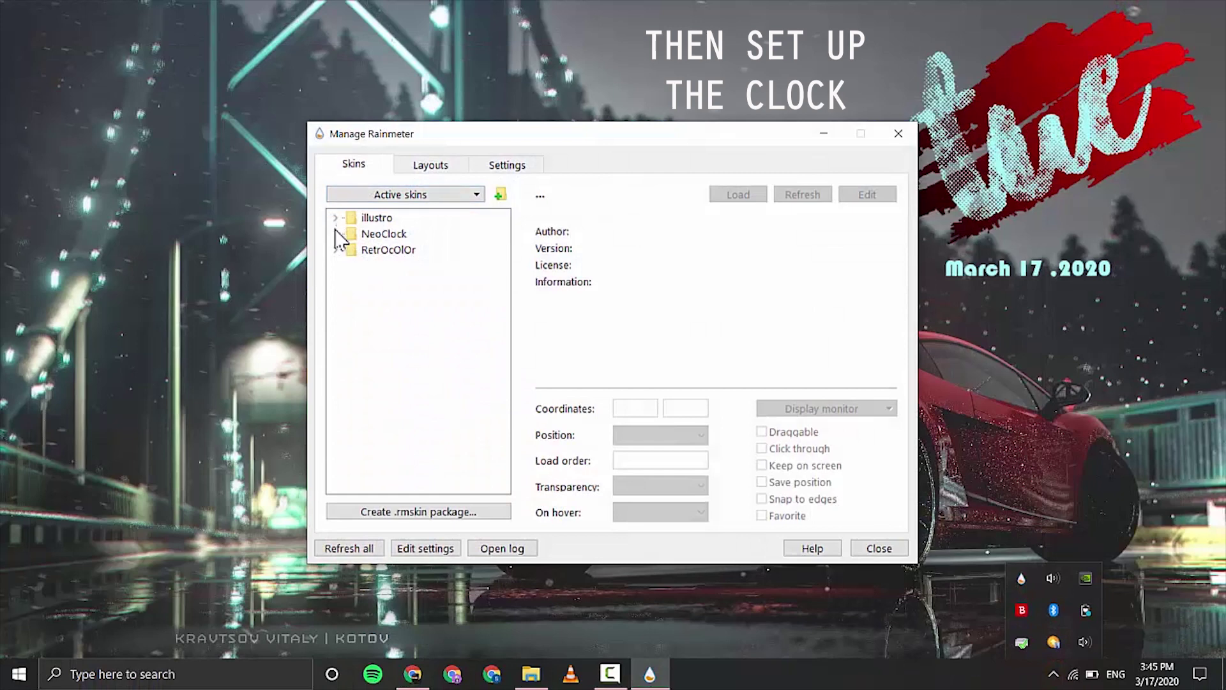
left_click(335, 234)
left_click(350, 265)
left_click(406, 298)
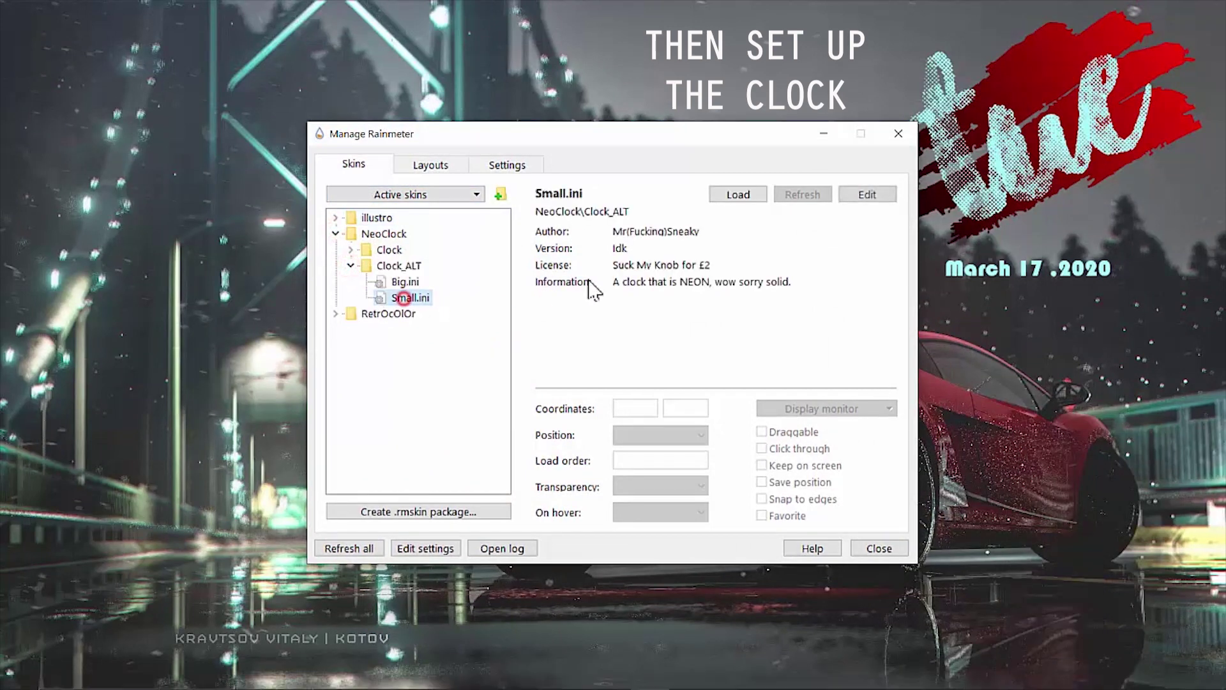
left_click(730, 196)
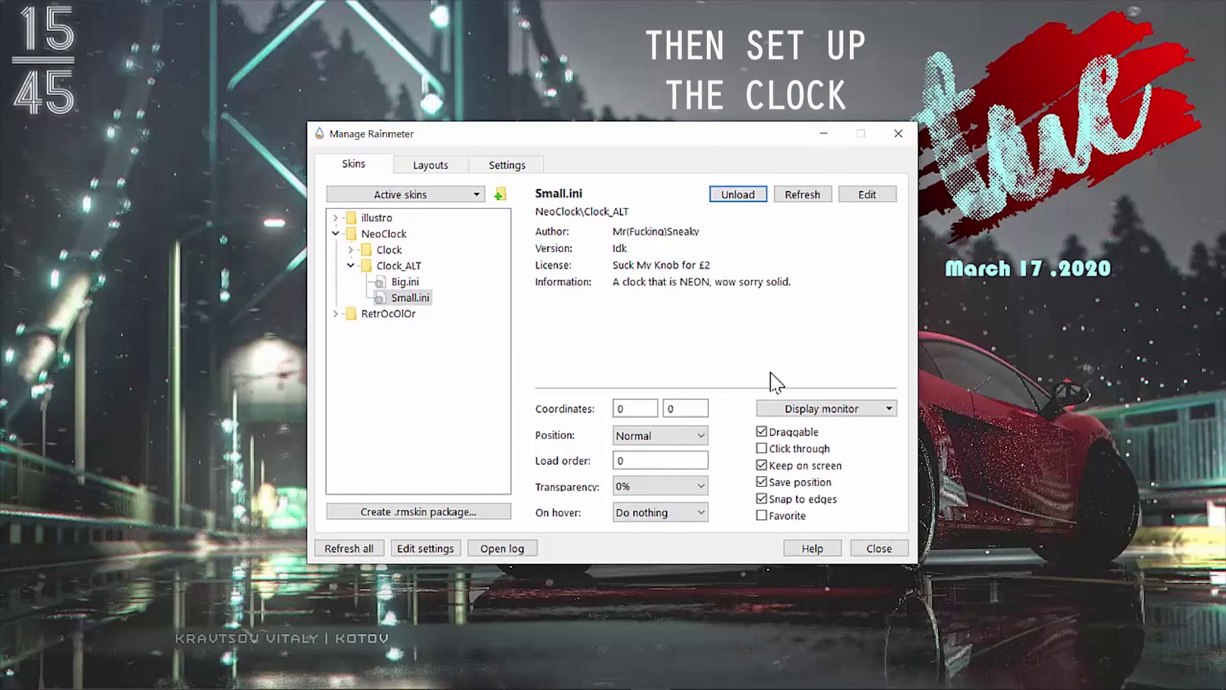
Position the small NeoClock at about X 367, Y 66 over the bridge tower, disable Draggable and enable Click through.
left_click_drag(46, 56, 332, 115)
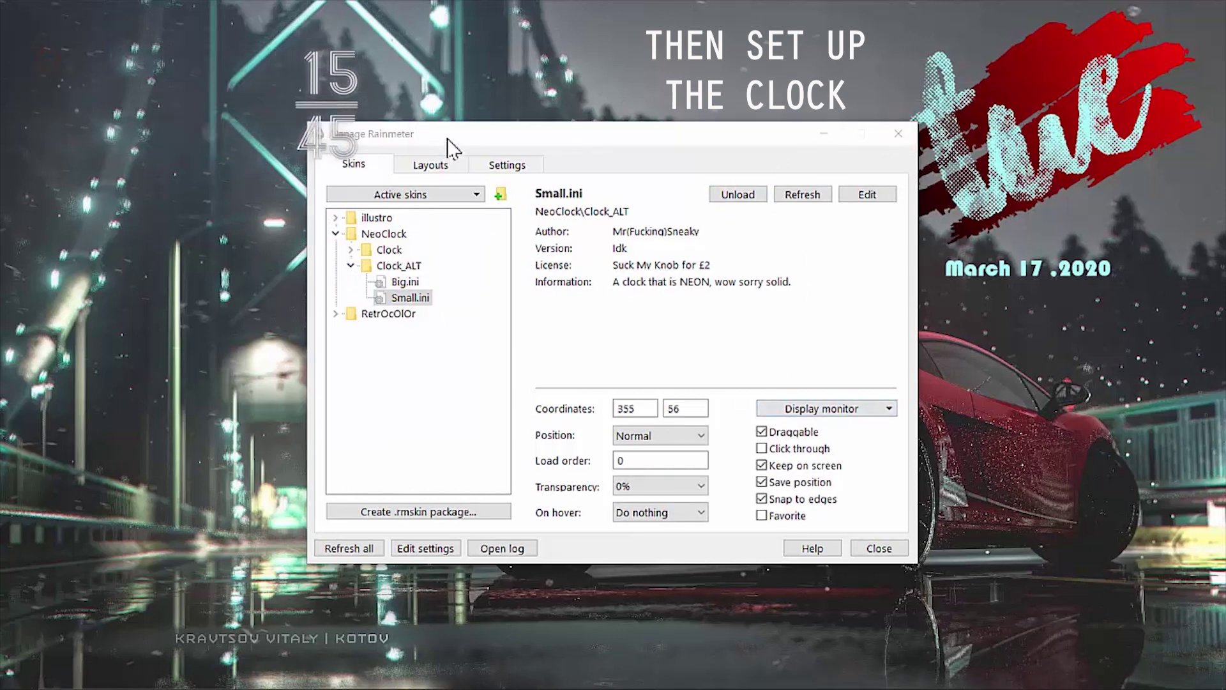
left_click_drag(442, 138, 561, 177)
left_click_drag(332, 102, 339, 108)
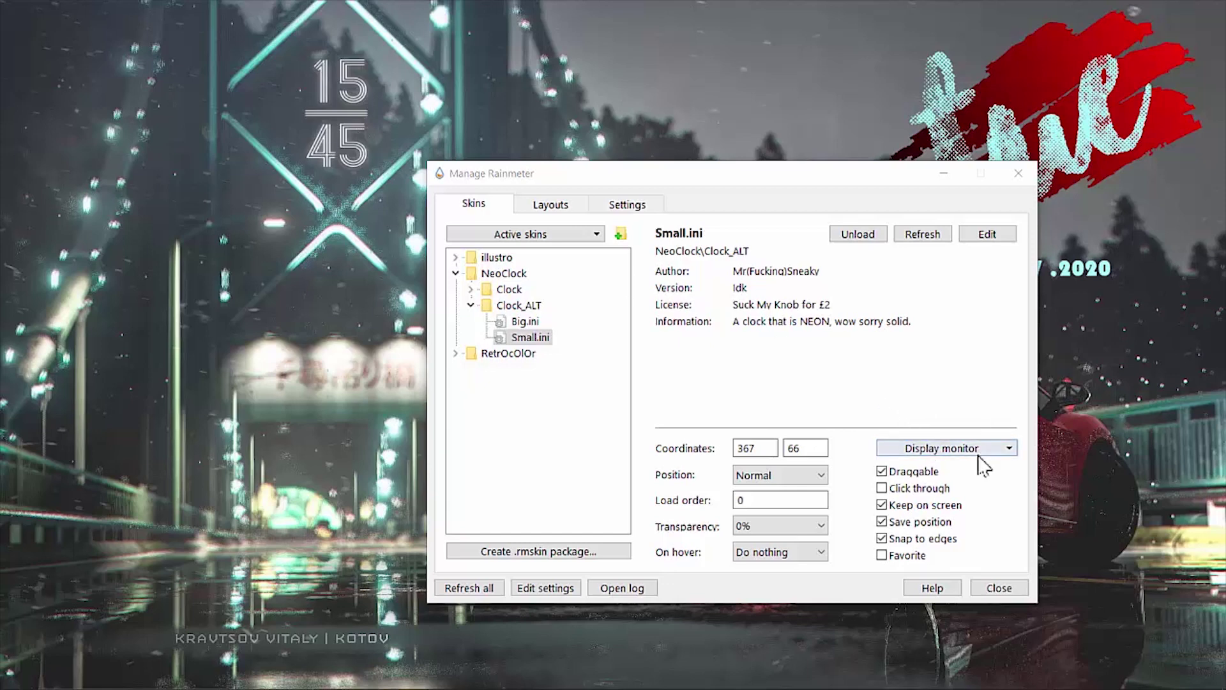
left_click(917, 470)
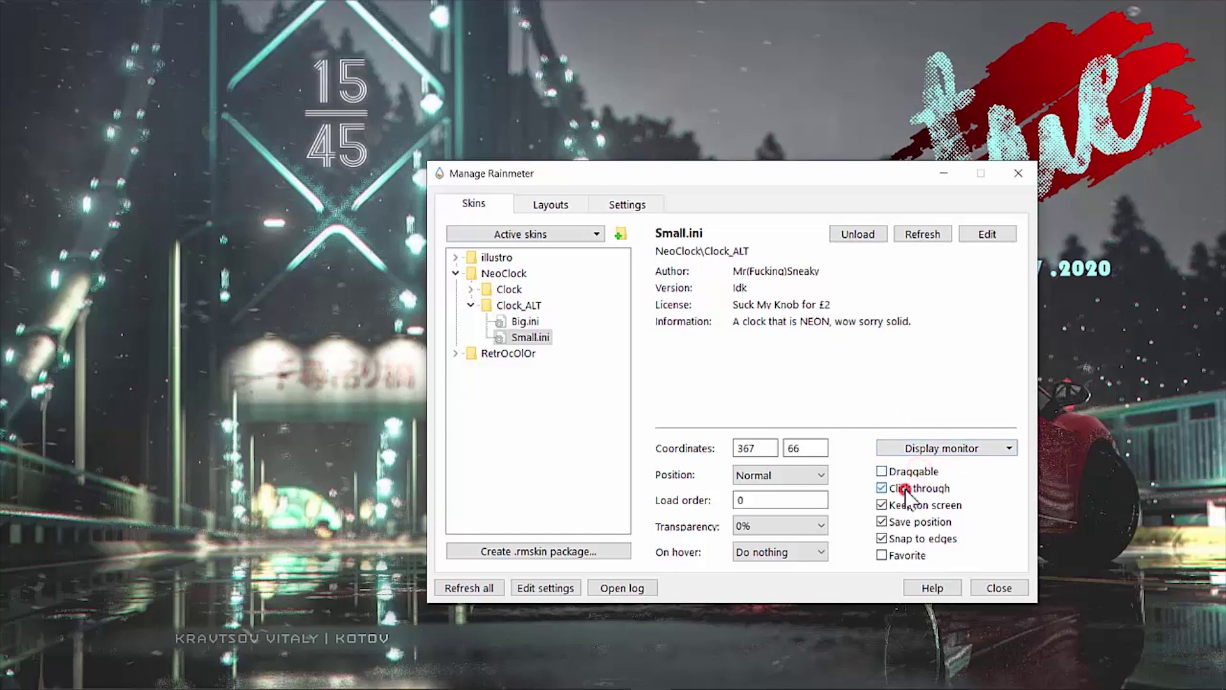
left_click(1000, 586)
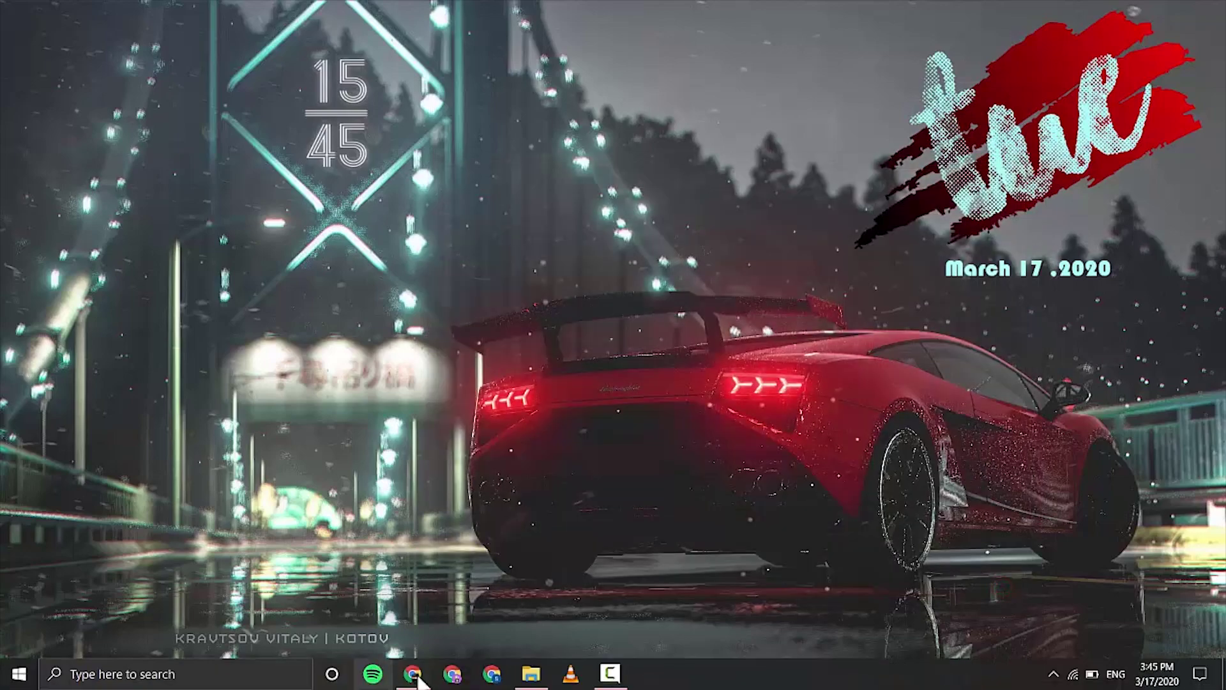
Switch to Chrome, download the unFold launcher skin from its DeviantArt page into the PC CUSTOM folder and install it.
left_click(415, 678)
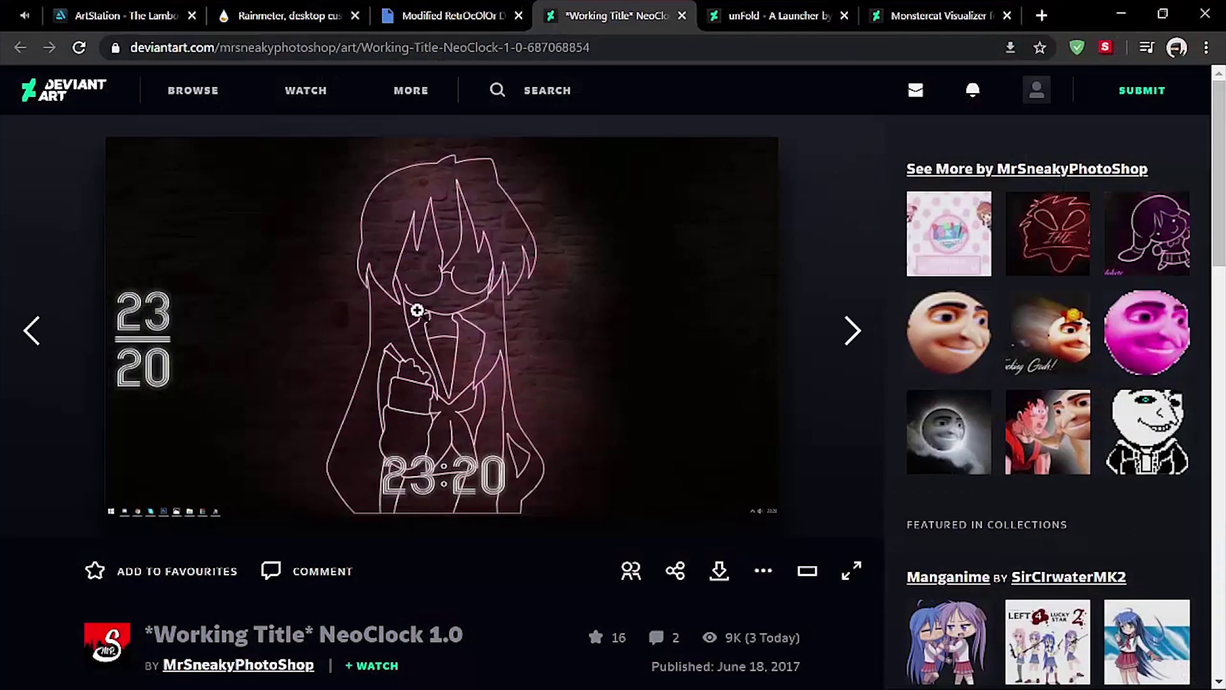
left_click(766, 18)
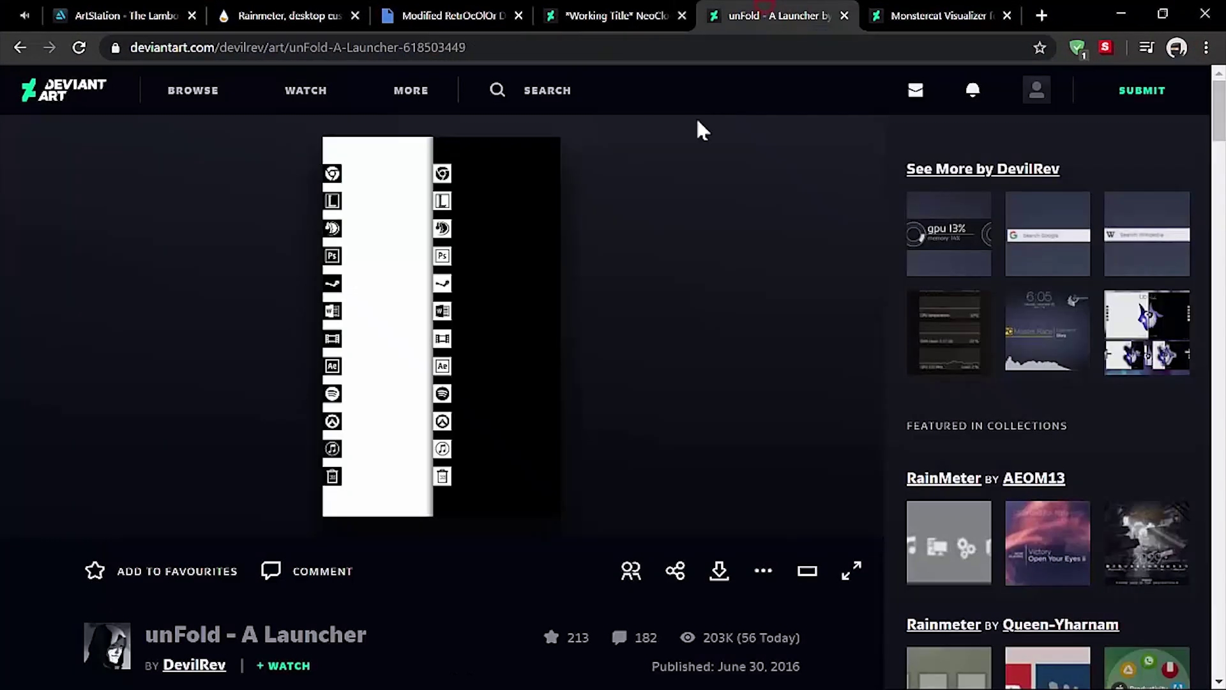
left_click(722, 569)
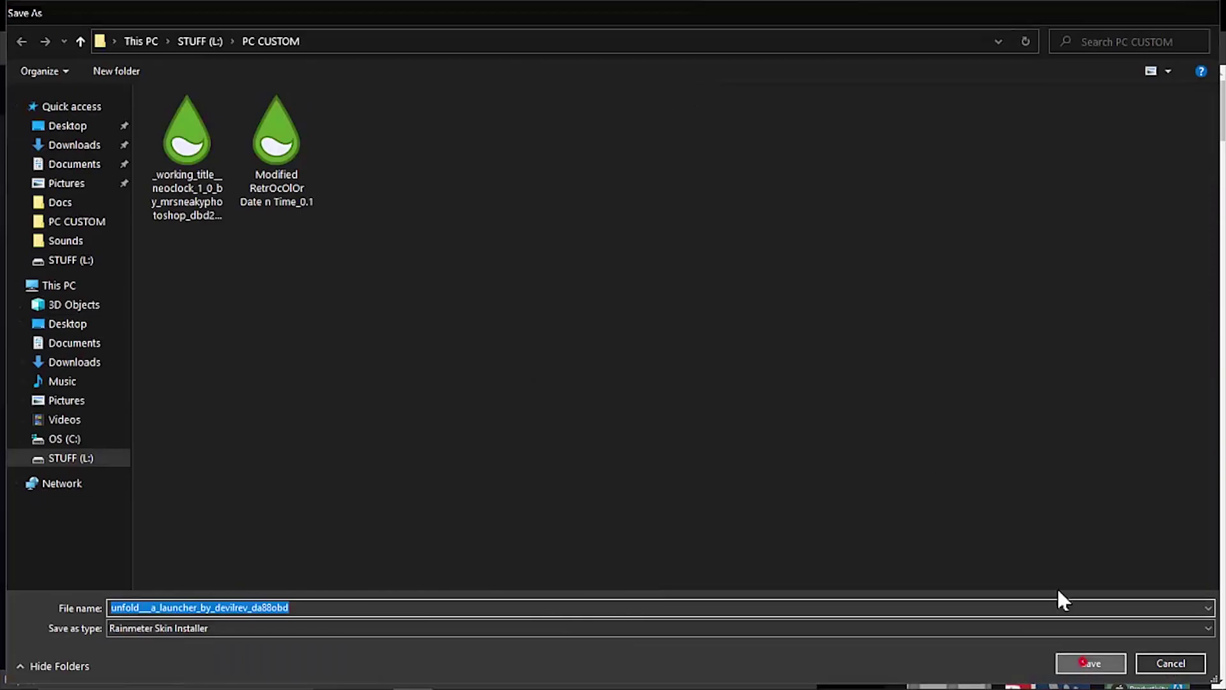
left_click(1083, 661)
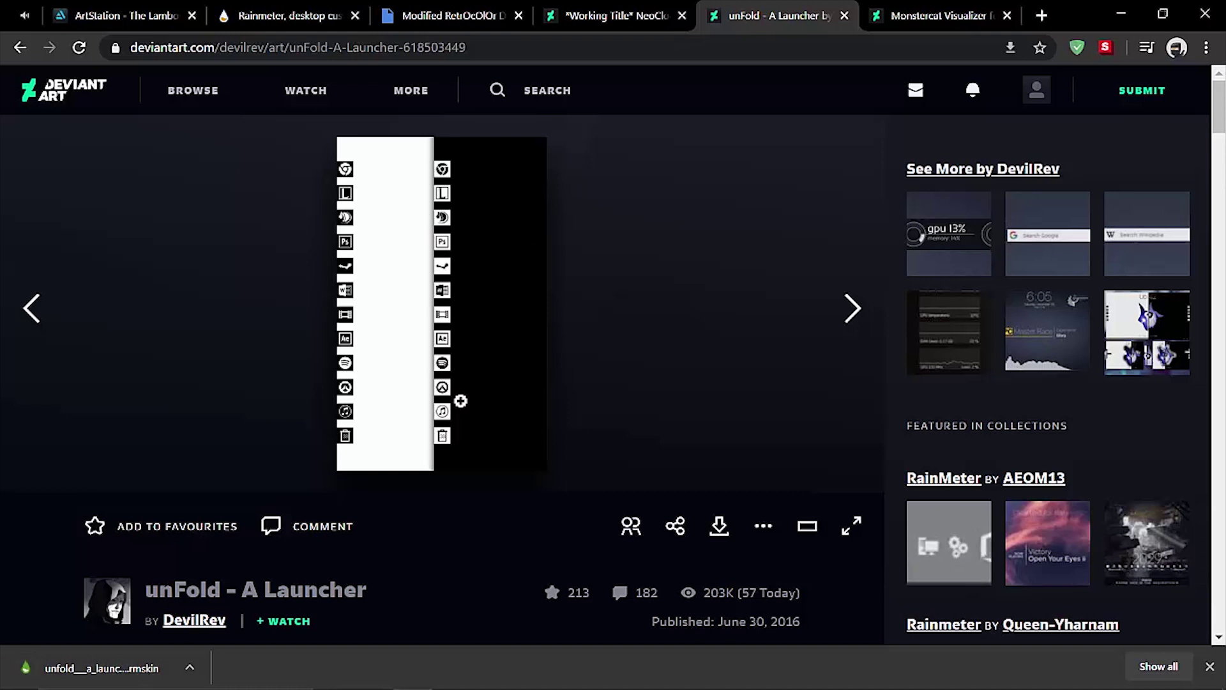
left_click(97, 676)
left_click(681, 476)
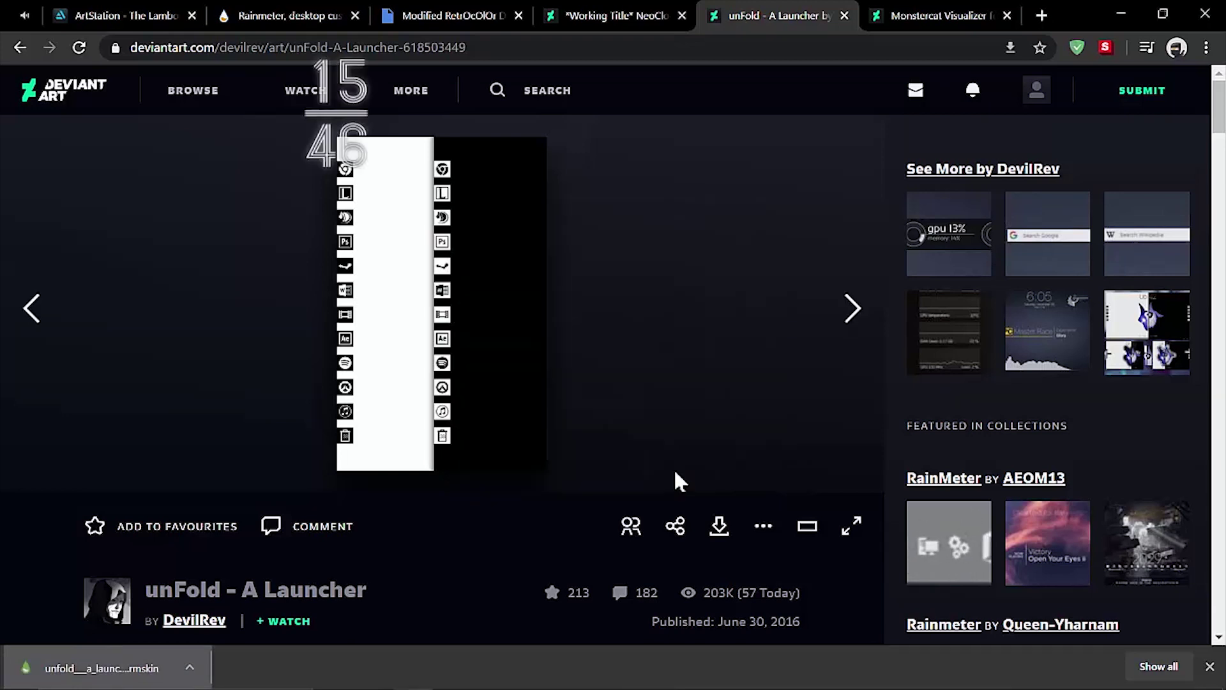
Return to the desktop, refresh it and open the Rainmeter manager.
left_click(1124, 13)
right_click(552, 133)
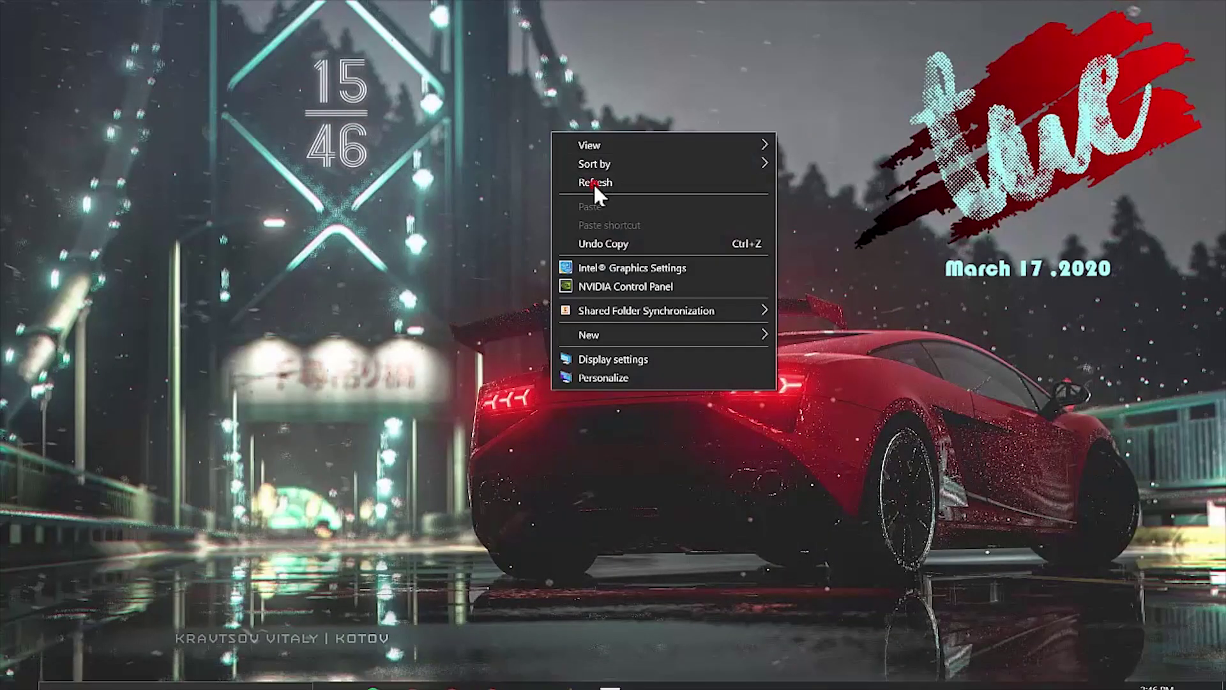
left_click(593, 182)
left_click(1052, 674)
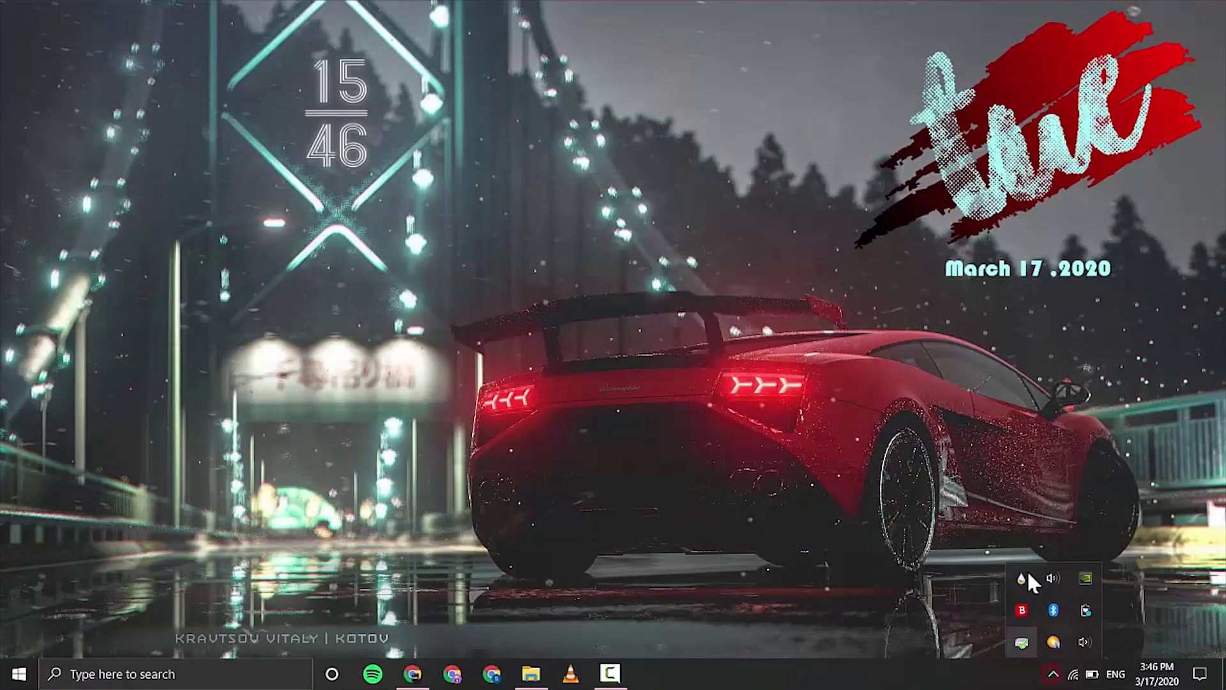
left_click(1022, 577)
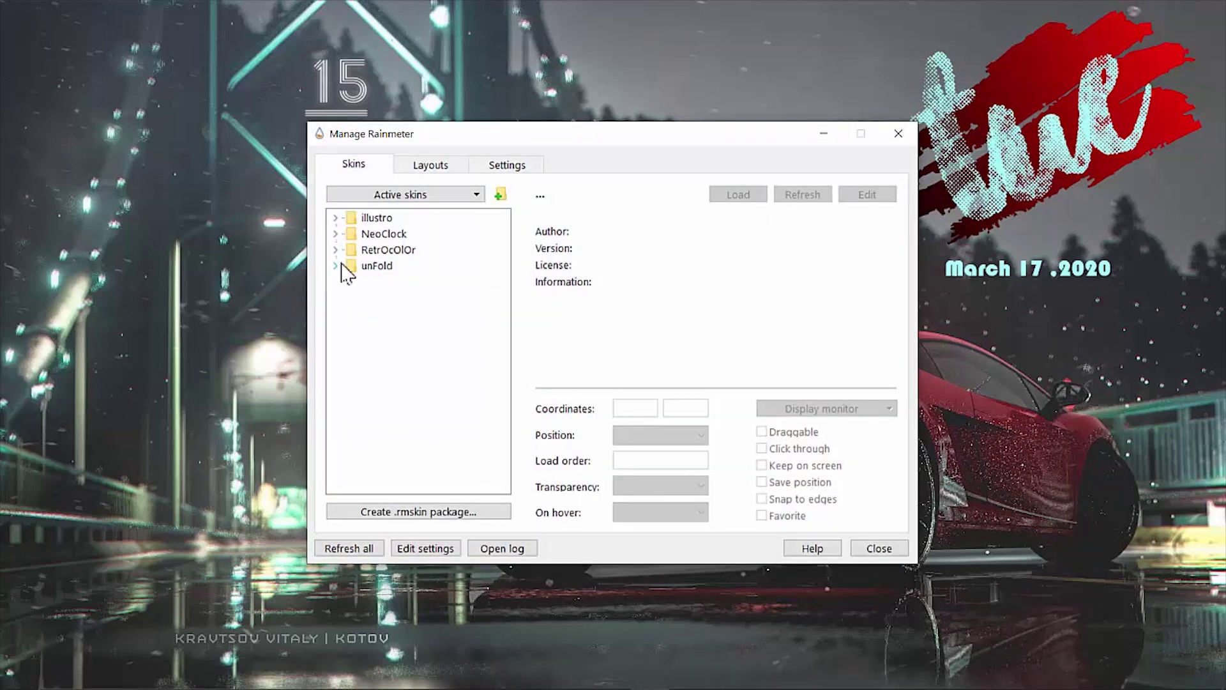
Load Chrome.ini from unFold's Chrome\Black folder, set its Y coordinate to 280 and disable Draggable.
left_click(336, 265)
left_click(353, 282)
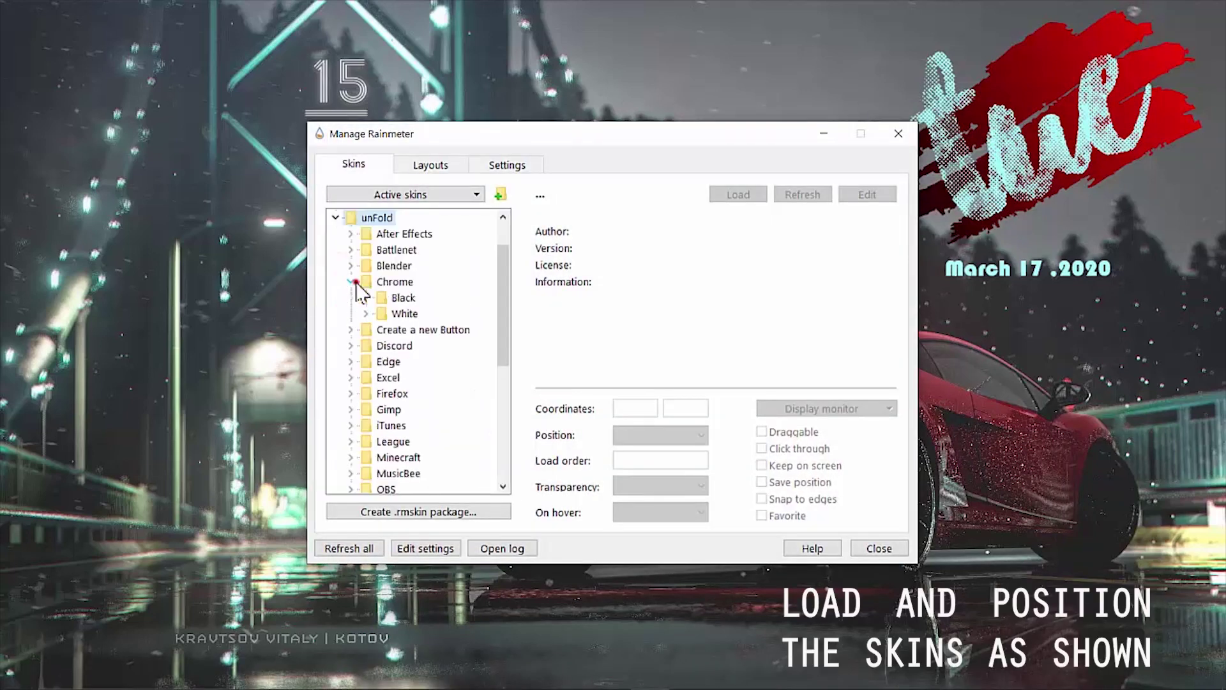
left_click(366, 298)
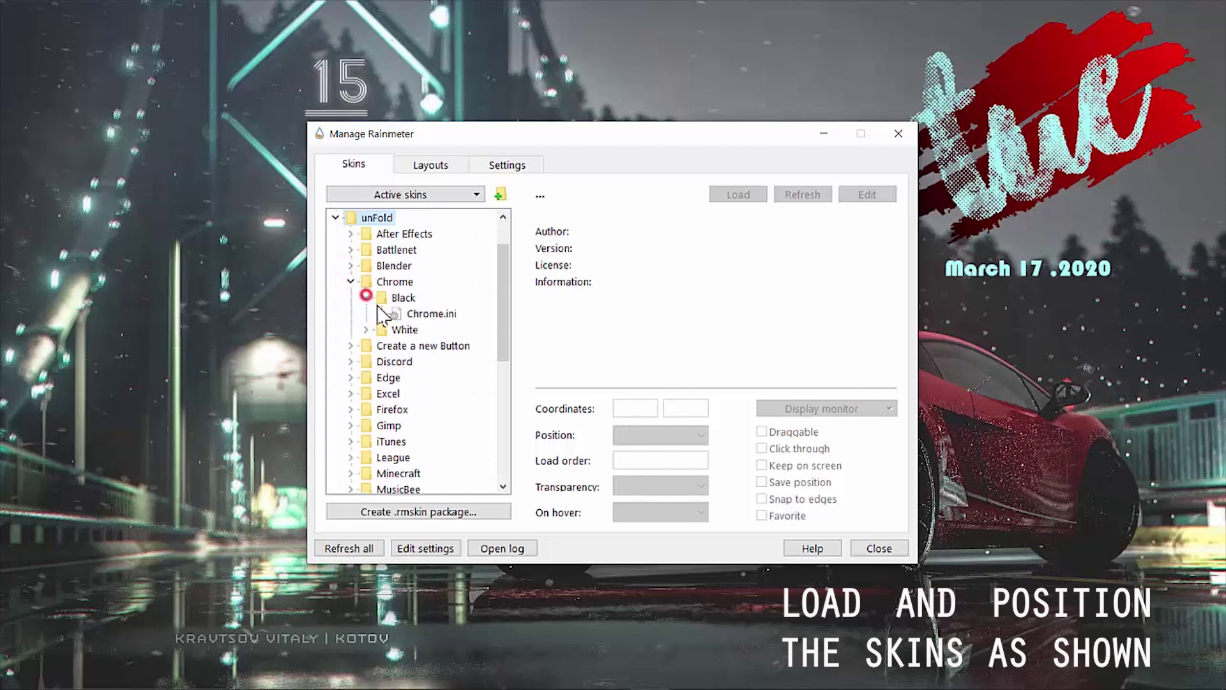
left_click(423, 313)
left_click(738, 193)
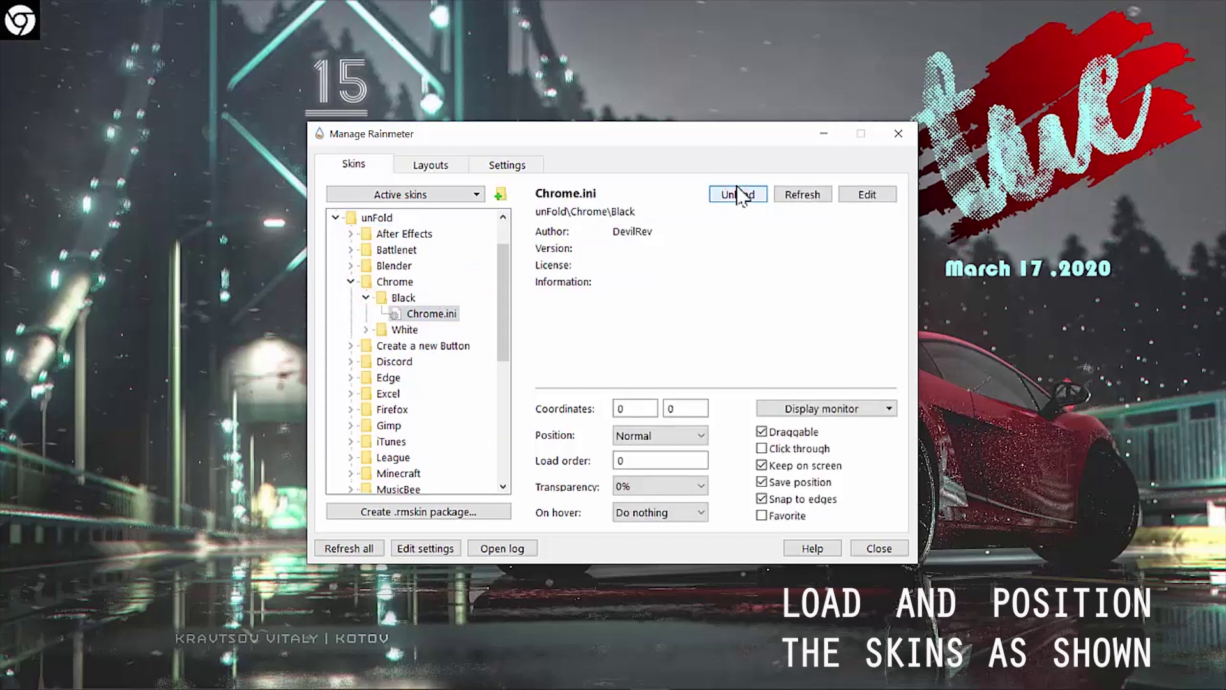
left_click(687, 411)
type("280")
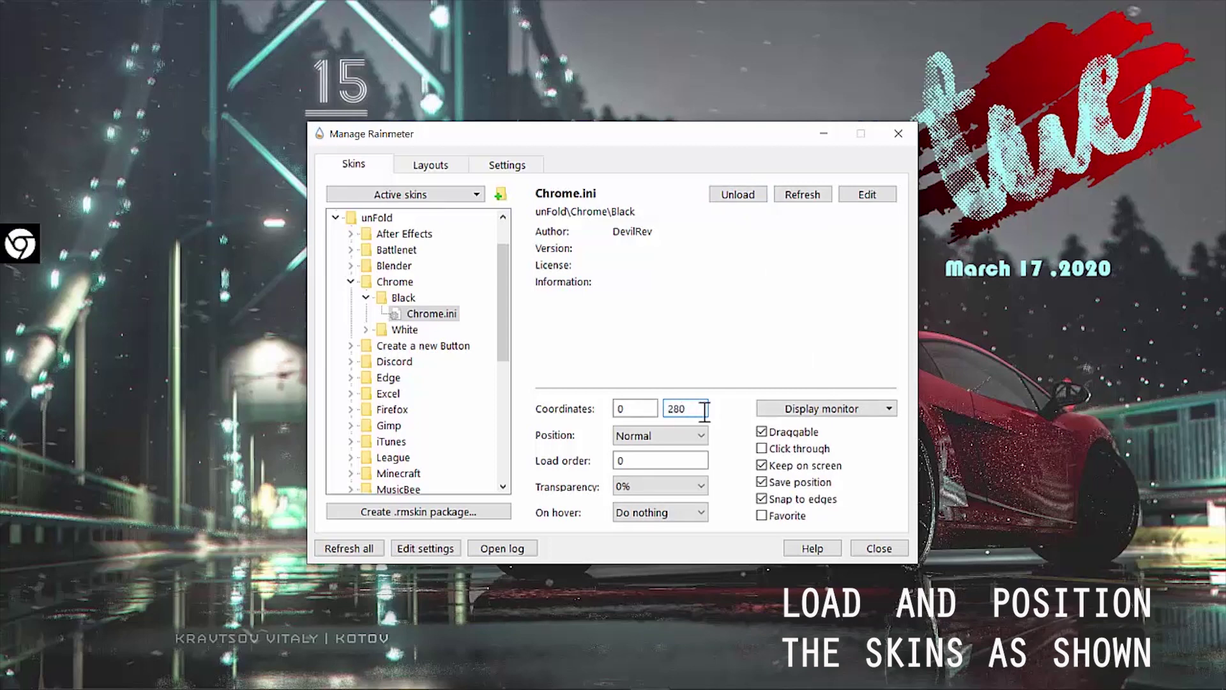
left_click(763, 432)
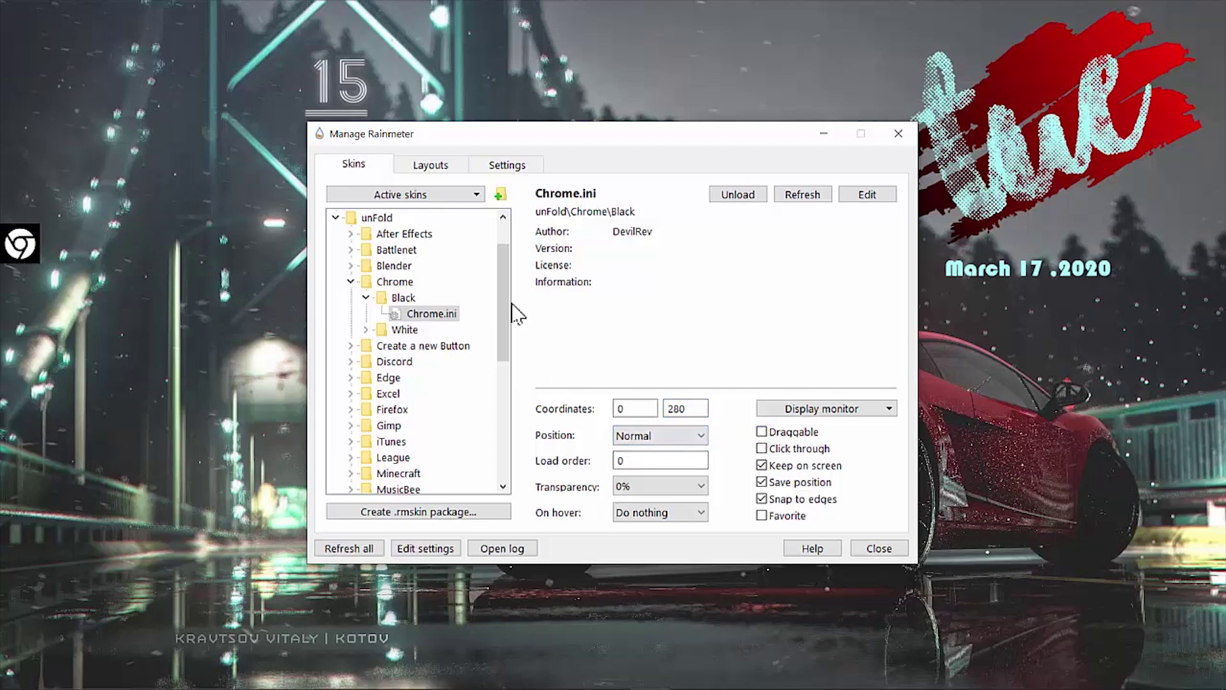
Load PowerPoint.ini from unFold's PowerPoint\Black folder, set its Y coordinate to 480 and disable Draggable.
left_click_drag(508, 296, 501, 382)
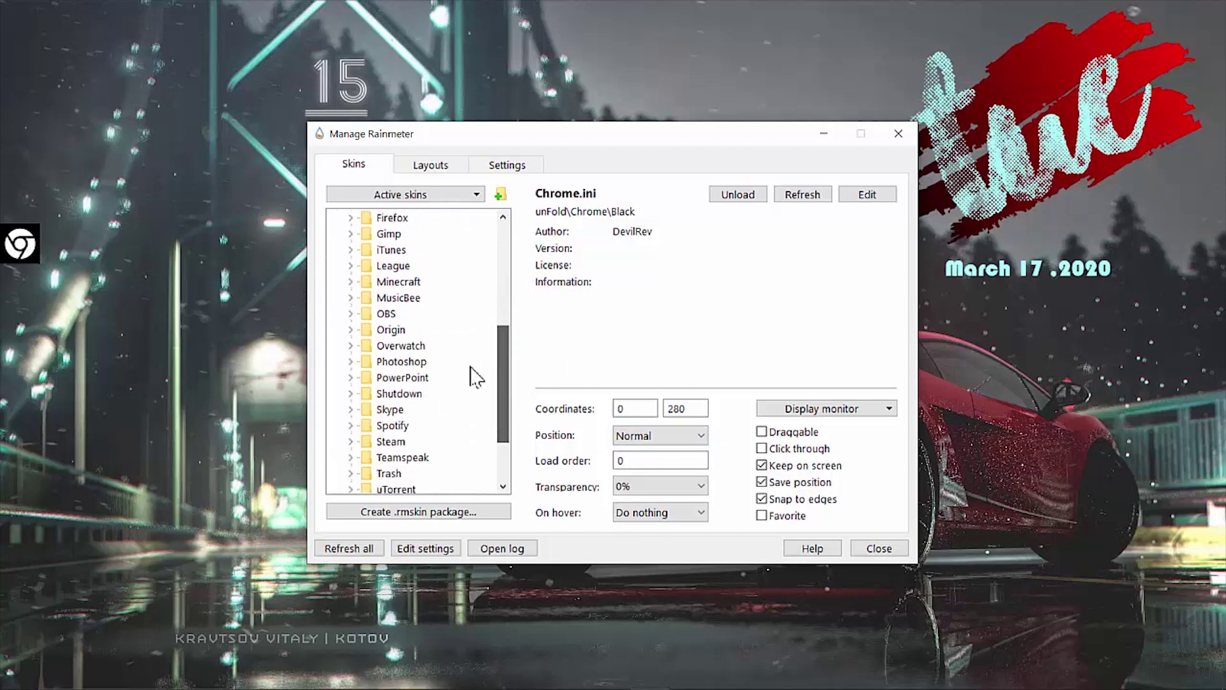
left_click(352, 377)
left_click(366, 393)
left_click(416, 409)
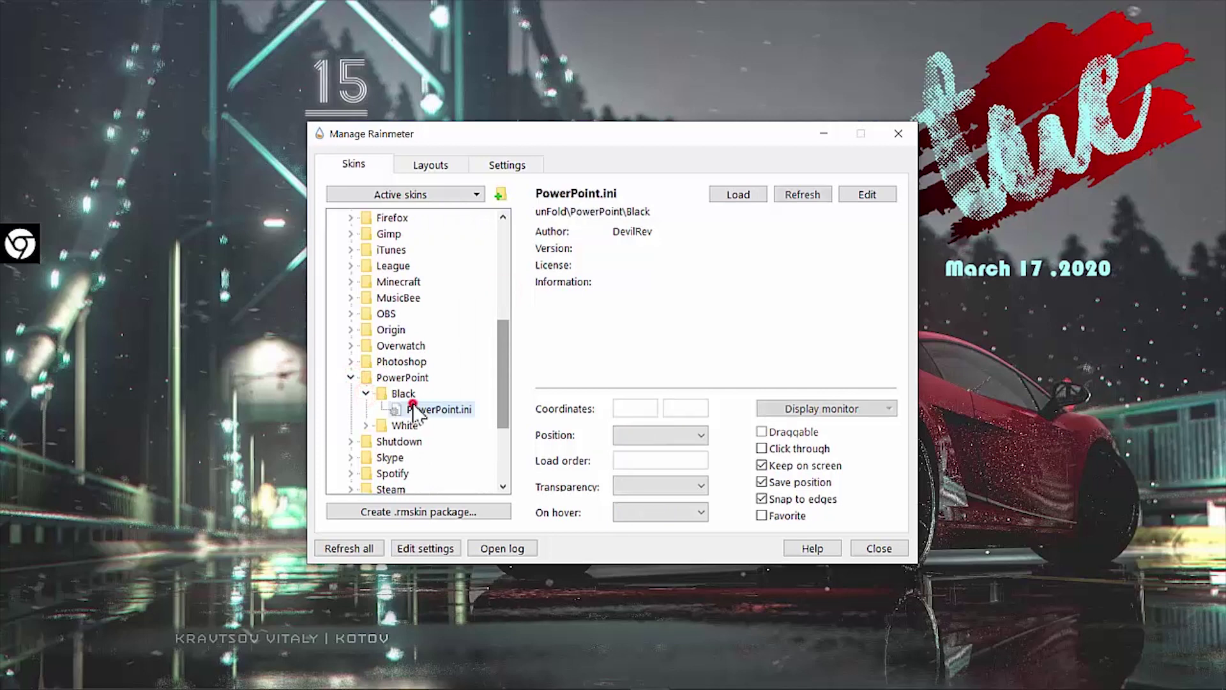
left_click(732, 199)
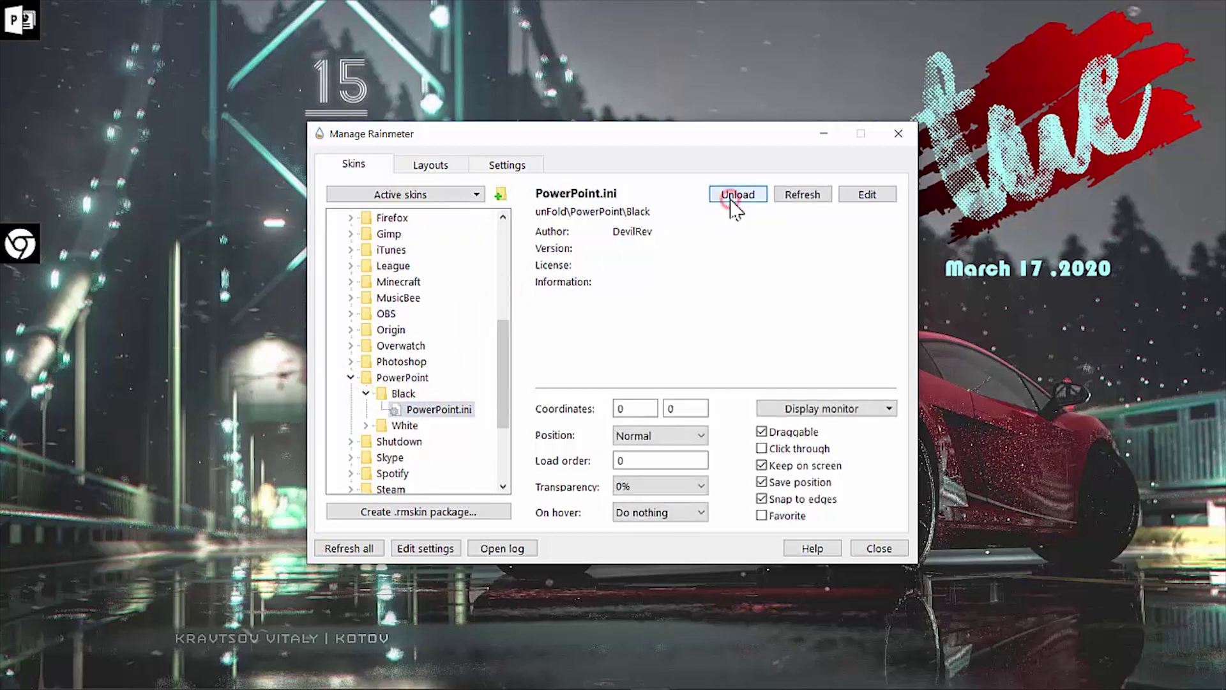
left_click(695, 408)
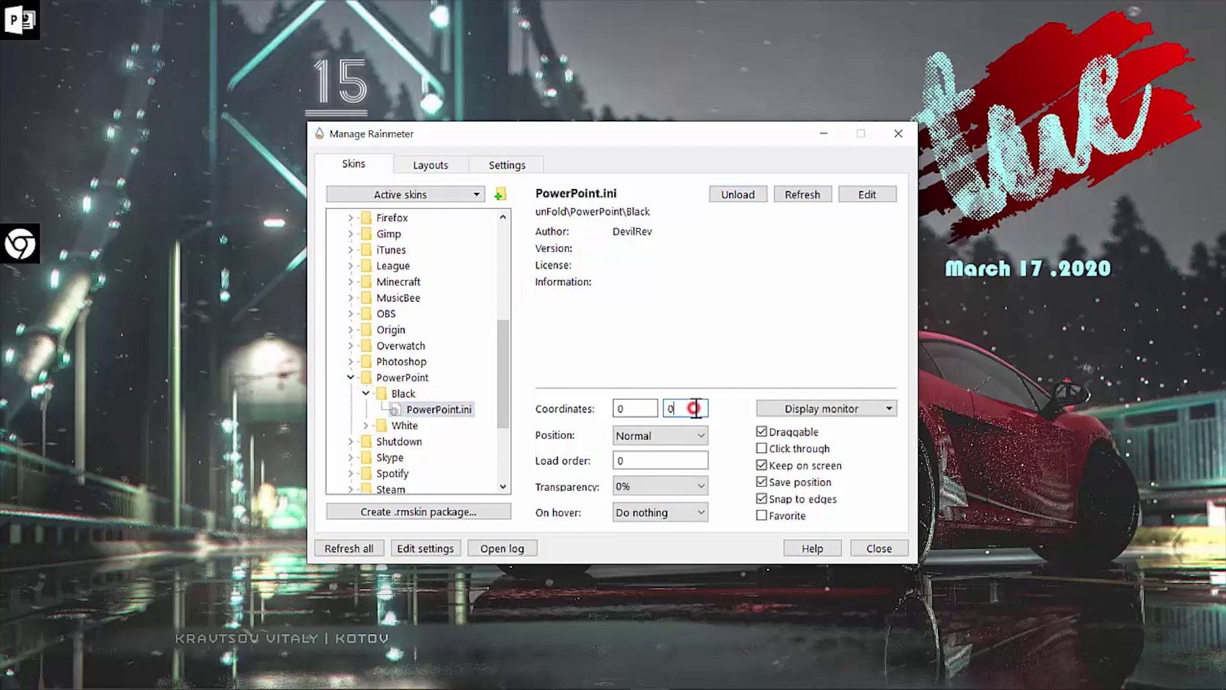
type("480")
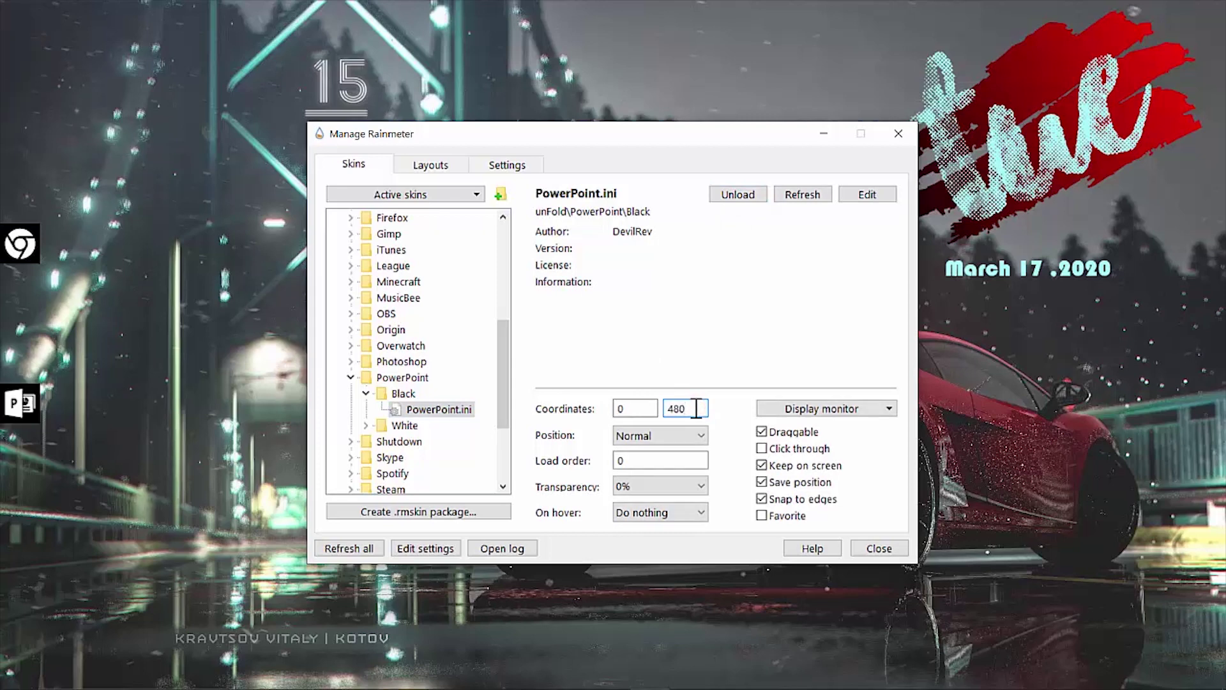
left_click(789, 433)
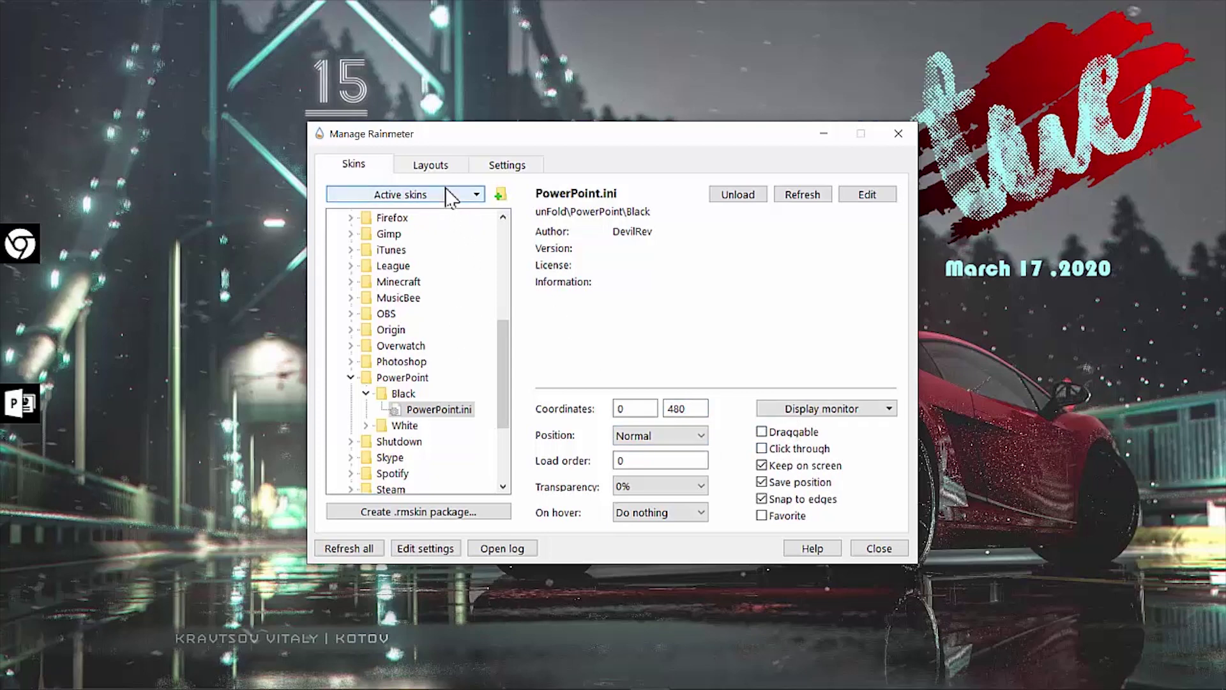
Load Shutdown.ini from unFold's Shutdown\Black folder, set its Y coordinate to 680 and disable Draggable.
left_click(350, 442)
left_click(366, 457)
left_click(421, 473)
left_click(738, 195)
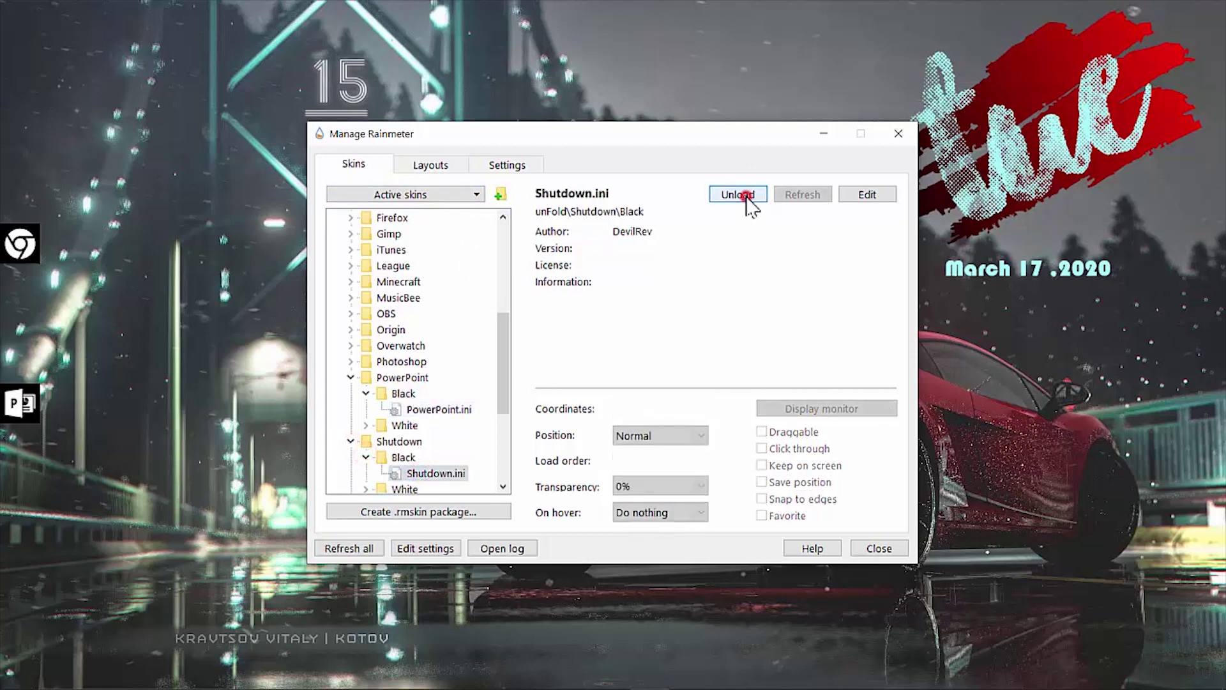
left_click(676, 409)
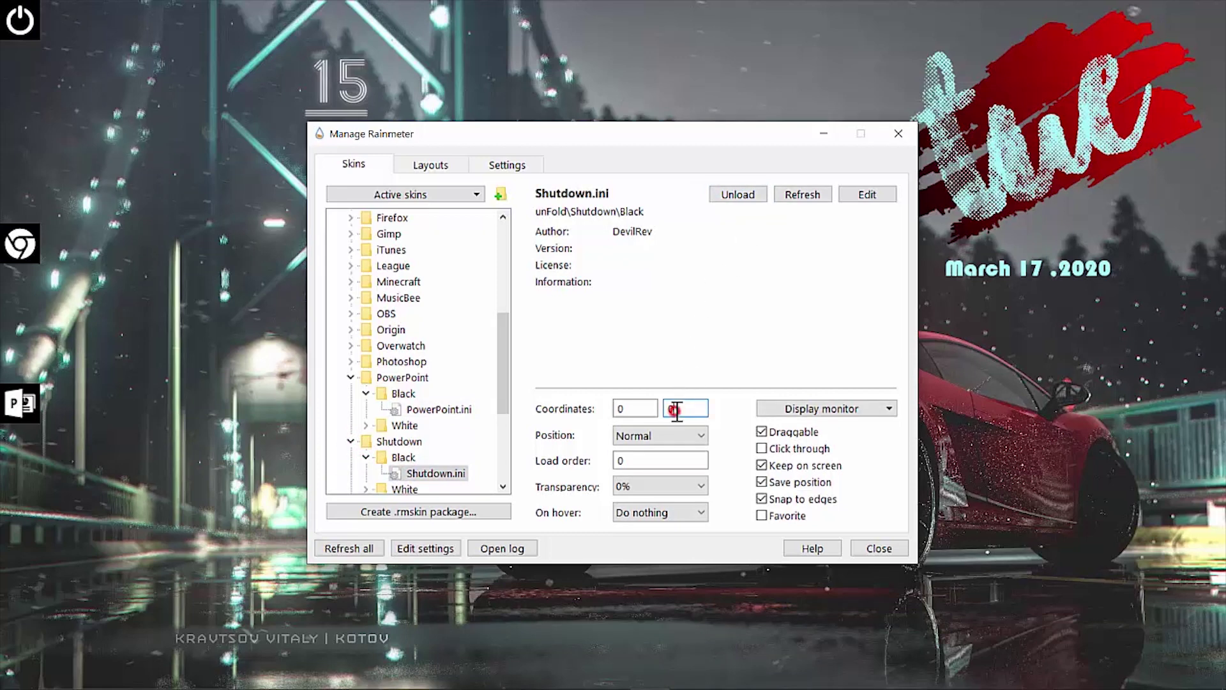
type("600")
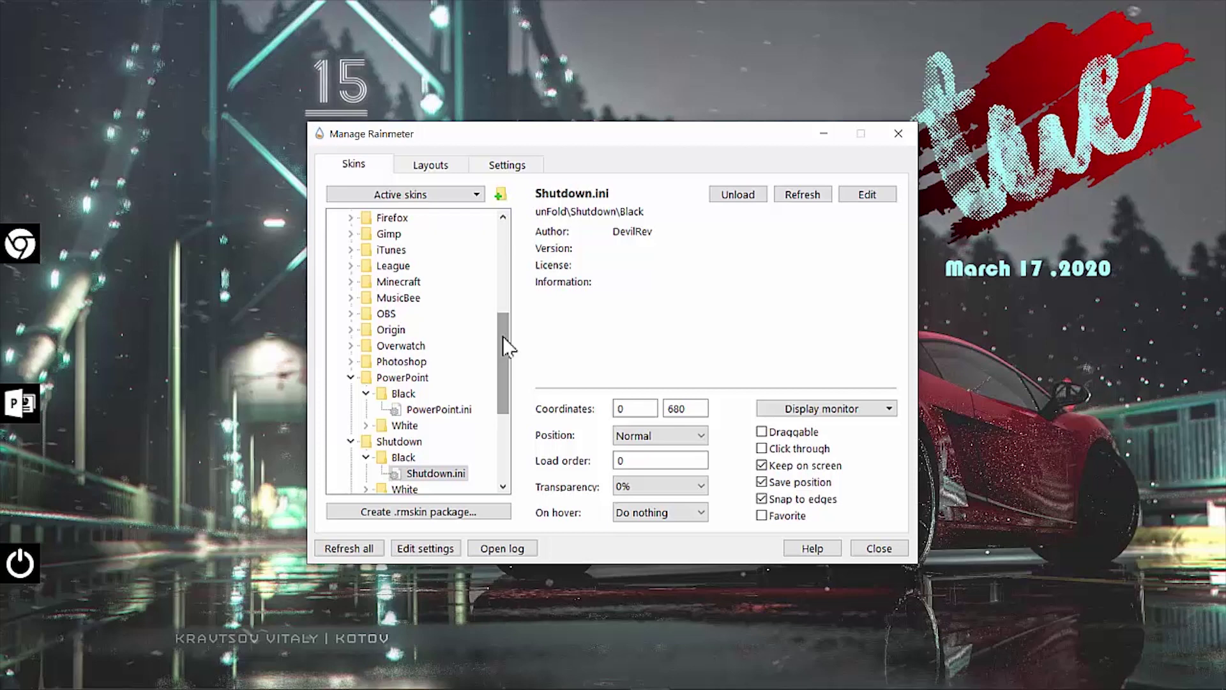
Load VLC.ini from unFold's VLC\Black folder, set its Y coordinate to 380 and disable Draggable.
left_click_drag(502, 337, 500, 405)
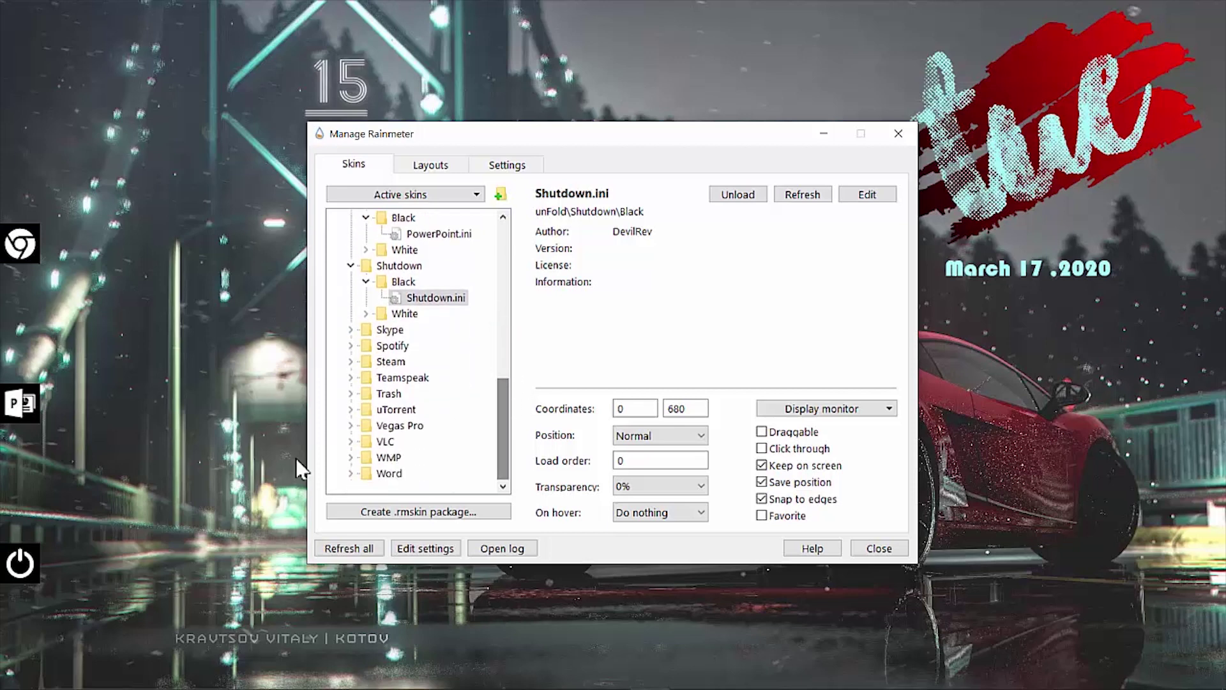
left_click(349, 441)
left_click(364, 457)
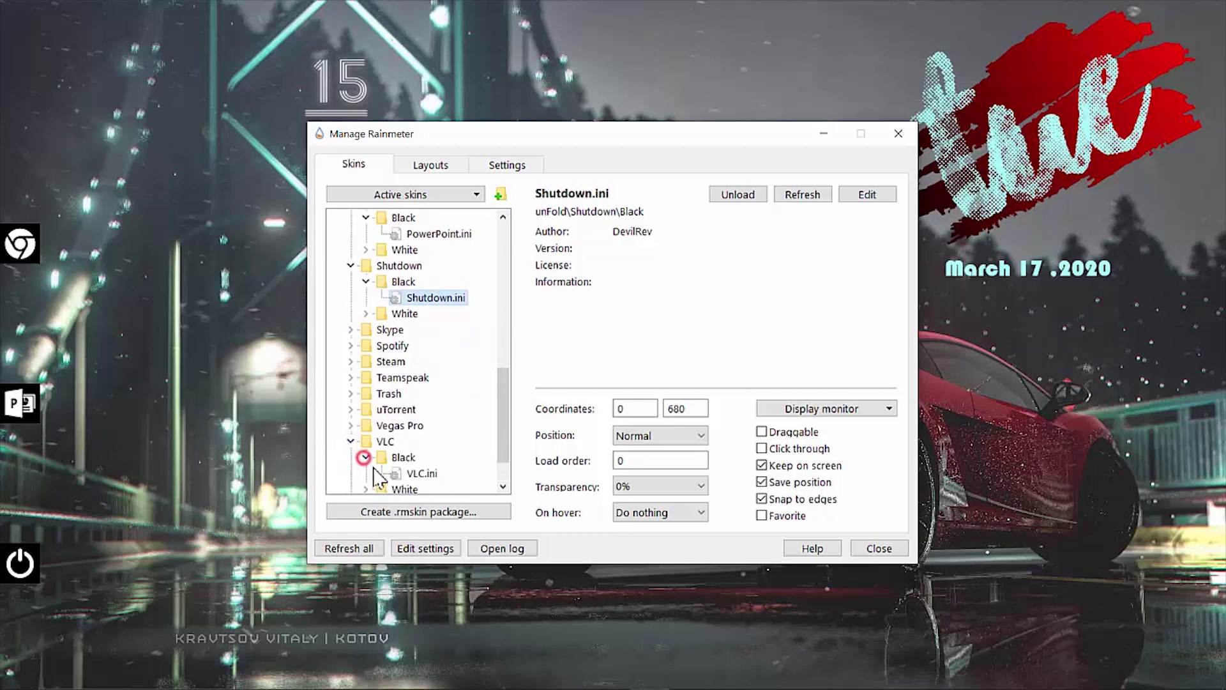
left_click(412, 473)
left_click(727, 196)
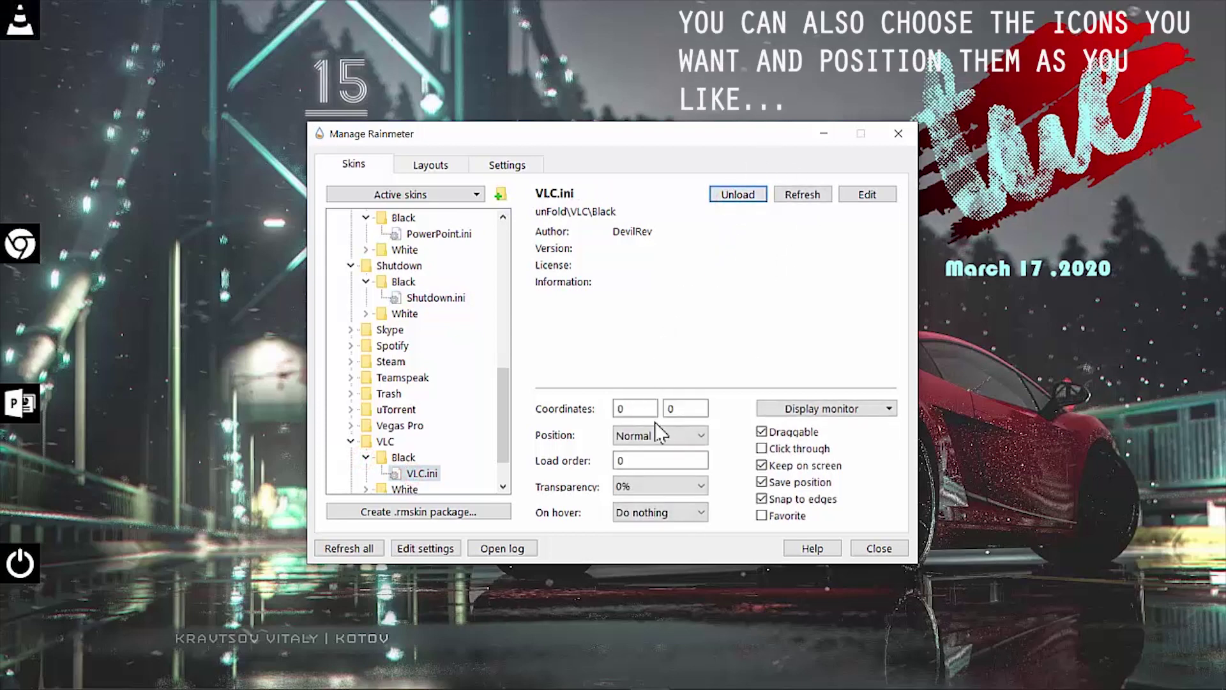
left_click(685, 404)
type("380")
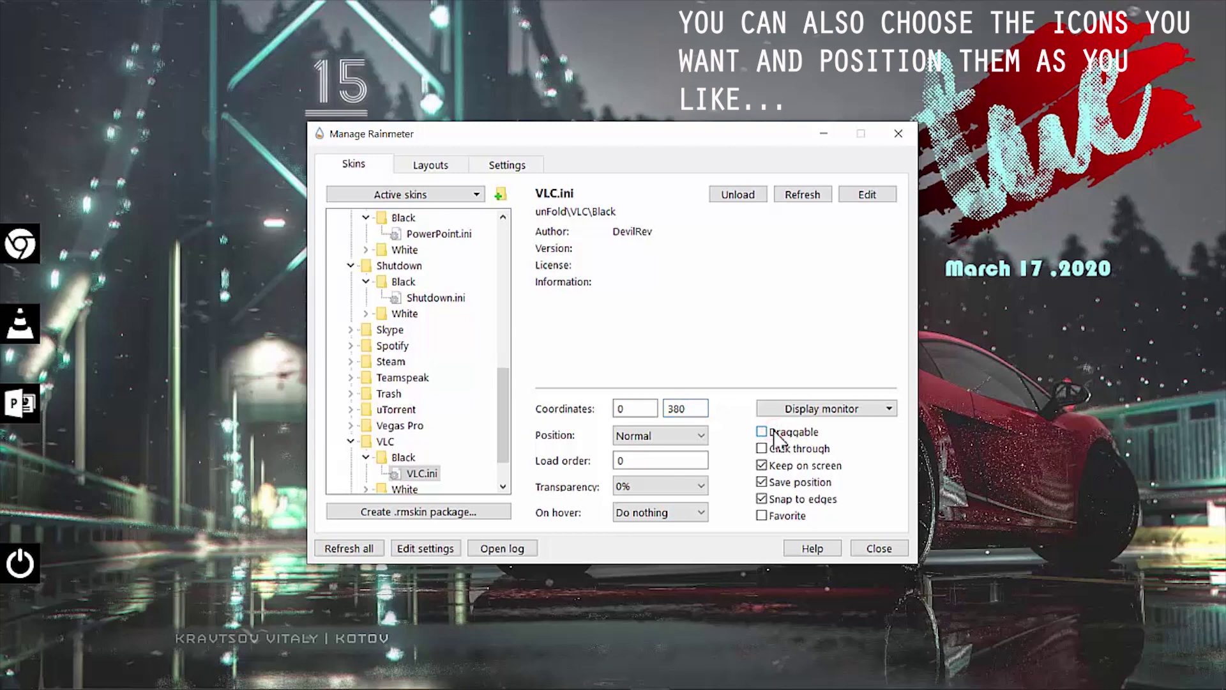
Load unFold's black Word.ini at Y 580 with Draggable disabled, then refresh all skins and close the manager.
scroll(484, 401, "down", 1)
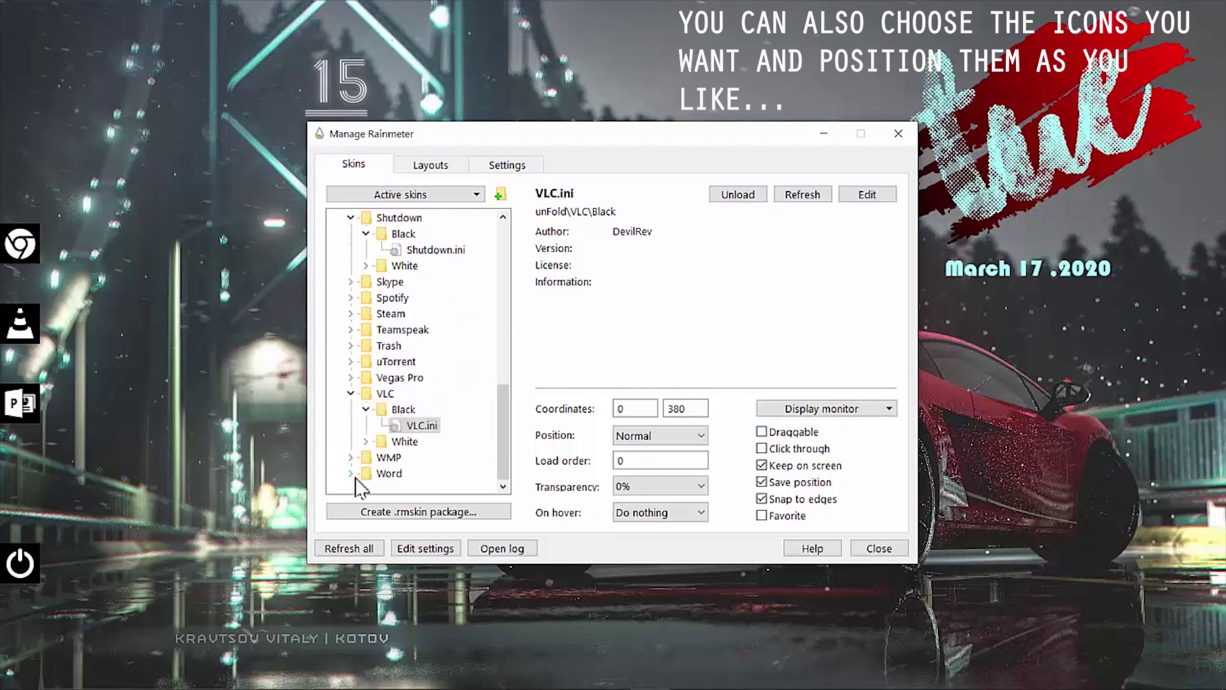
left_click(351, 474)
left_click(366, 458)
left_click(407, 473)
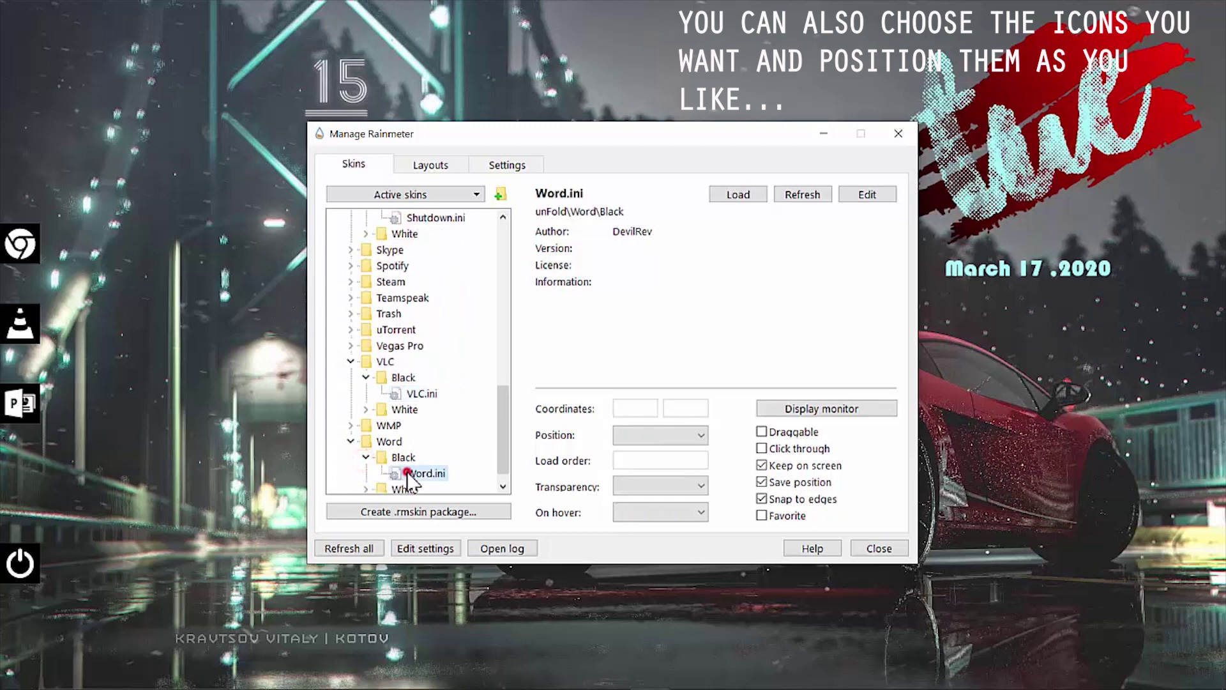
left_click(733, 196)
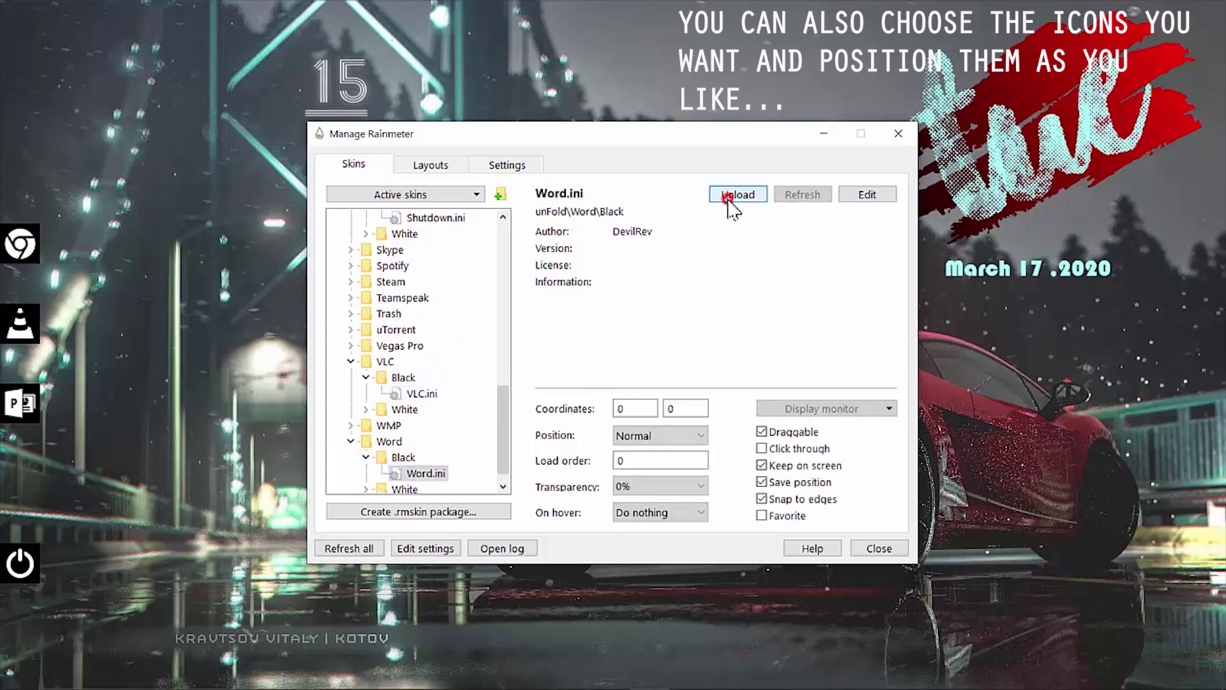
left_click(682, 409)
type("580")
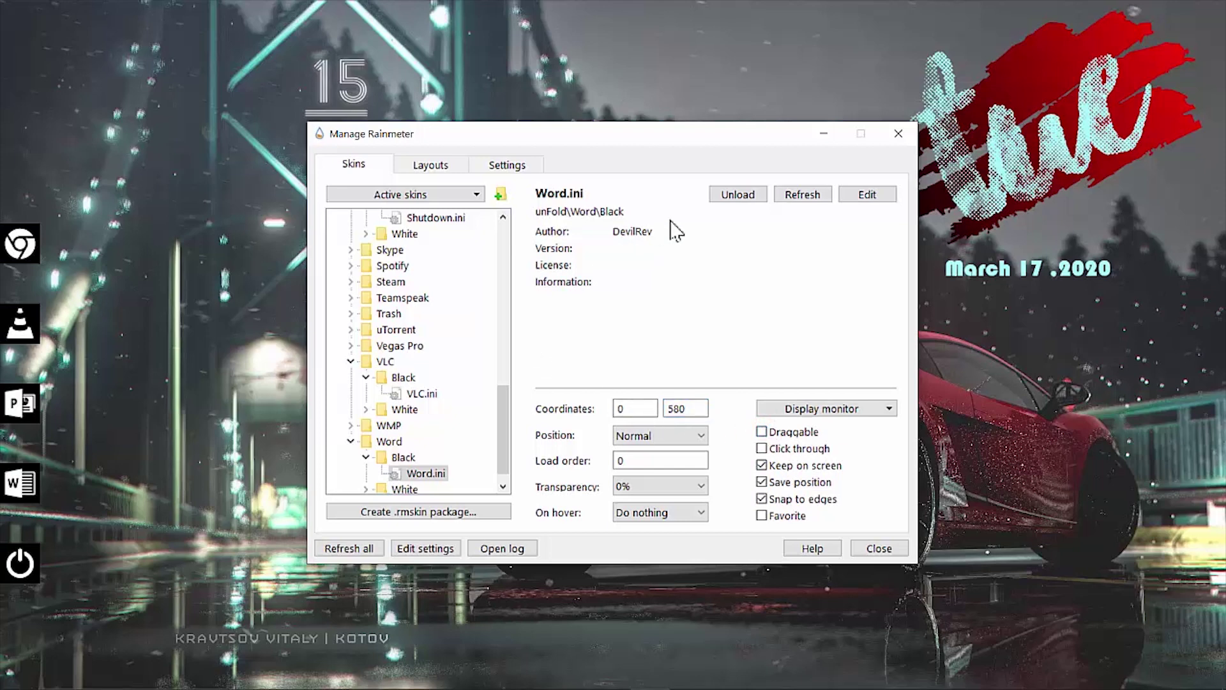
left_click(358, 548)
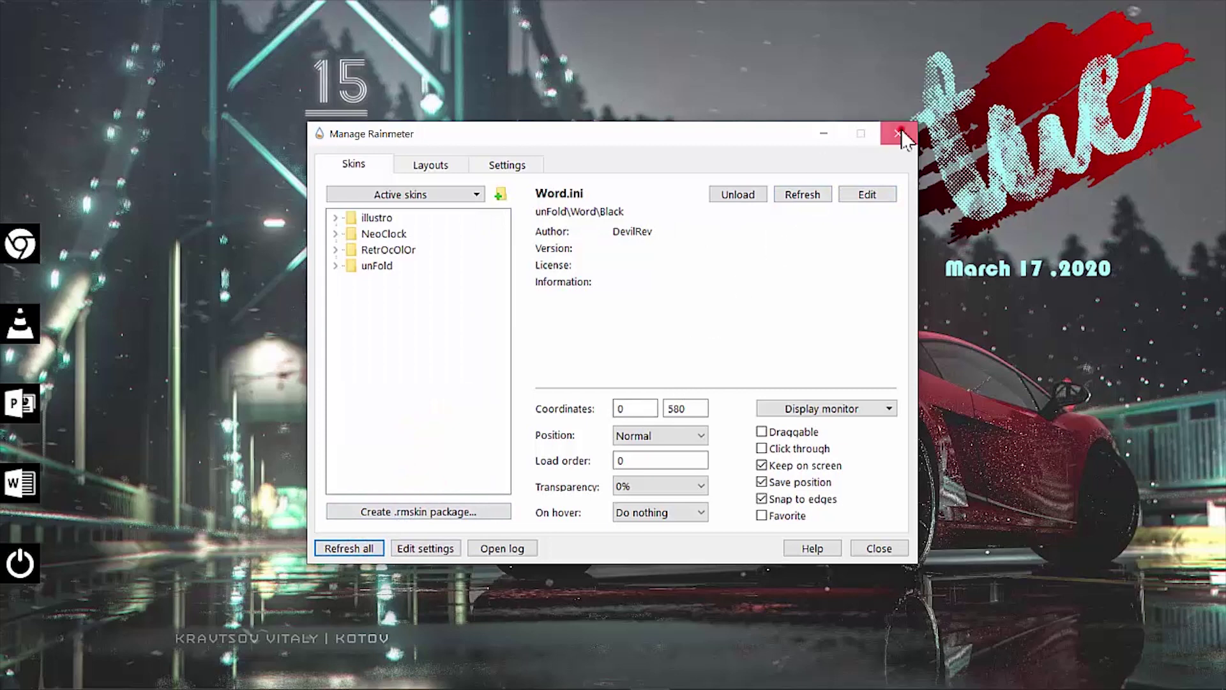
left_click(900, 131)
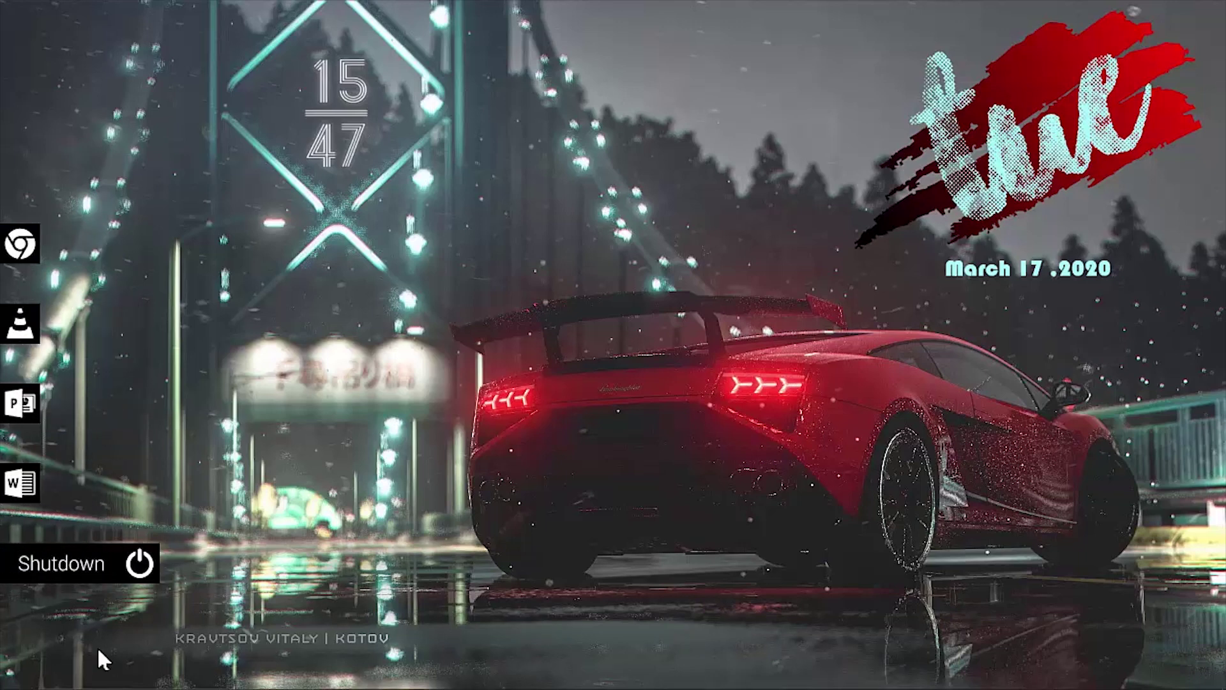
Switch to Chrome, go to the Monstercat Visualizer for Rainmeter page on DeviantArt and follow its GitHub download link.
mouse_move(558, 685)
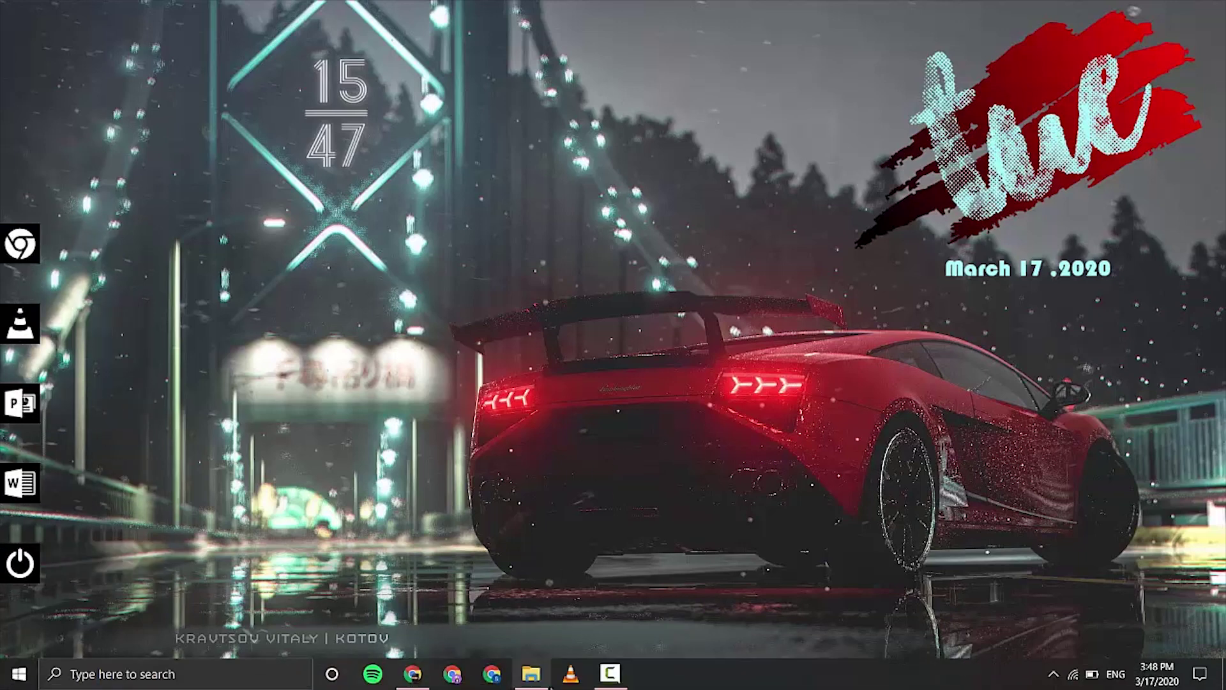
left_click(418, 680)
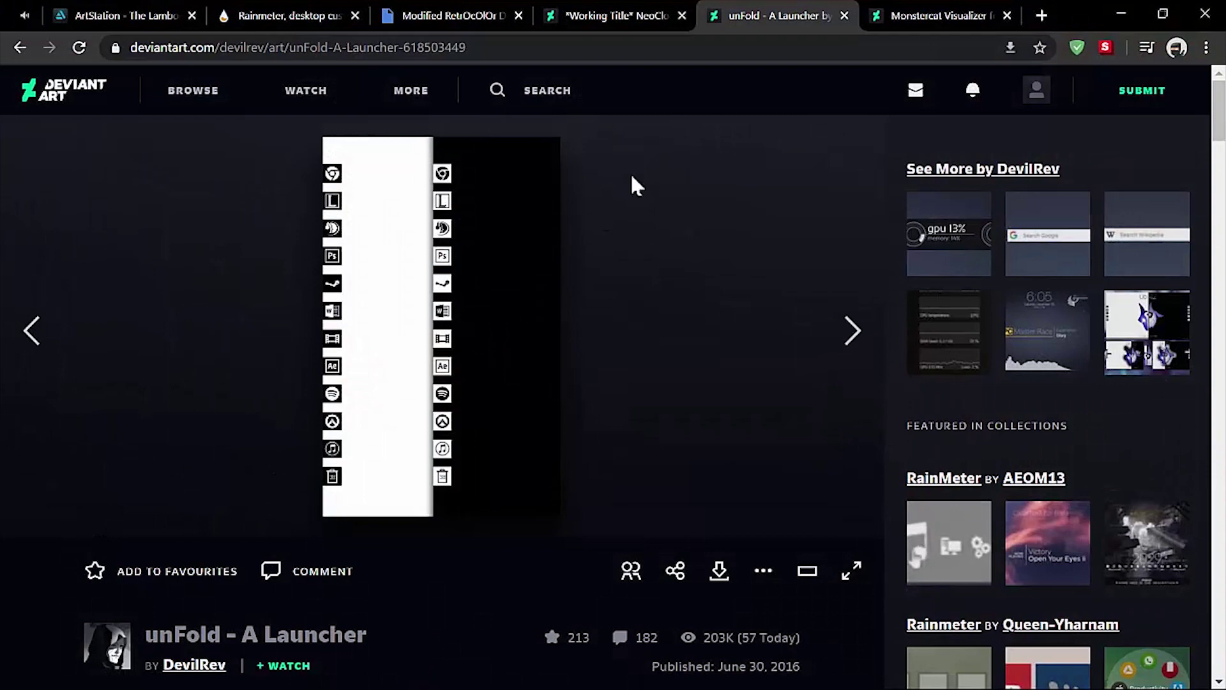
left_click(937, 10)
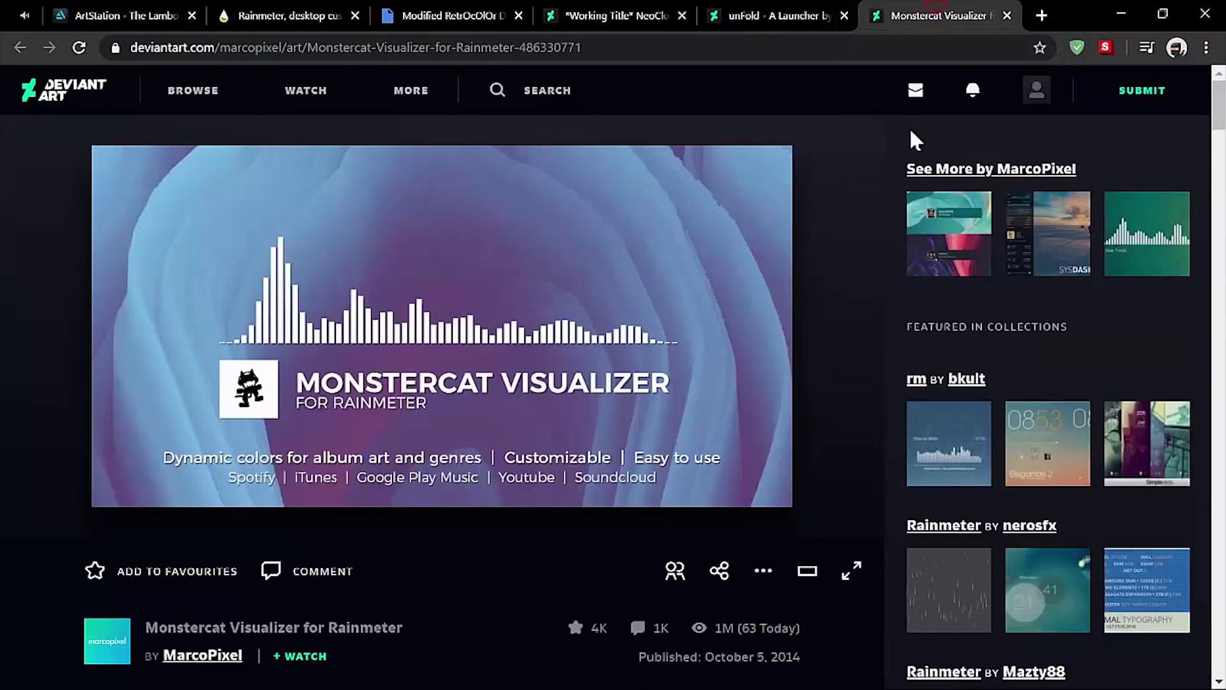
scroll(534, 392, "down", 4)
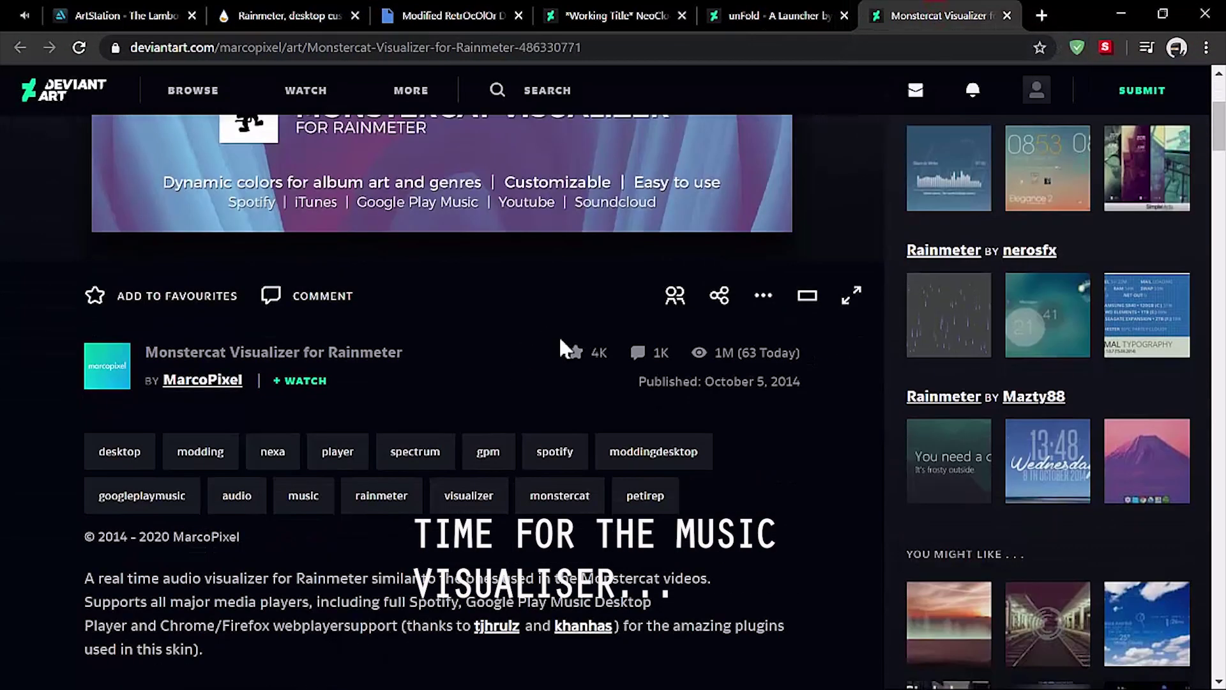
scroll(483, 366, "down", 10)
scroll(482, 366, "down", 3)
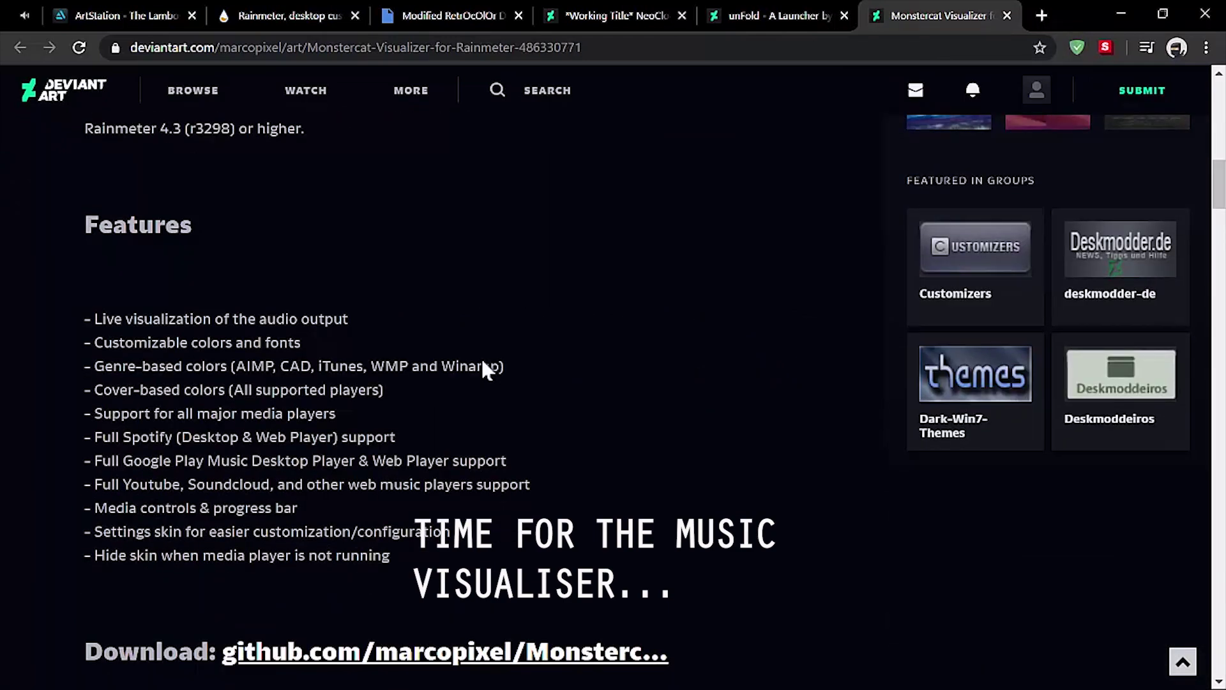
scroll(482, 365, "down", 3)
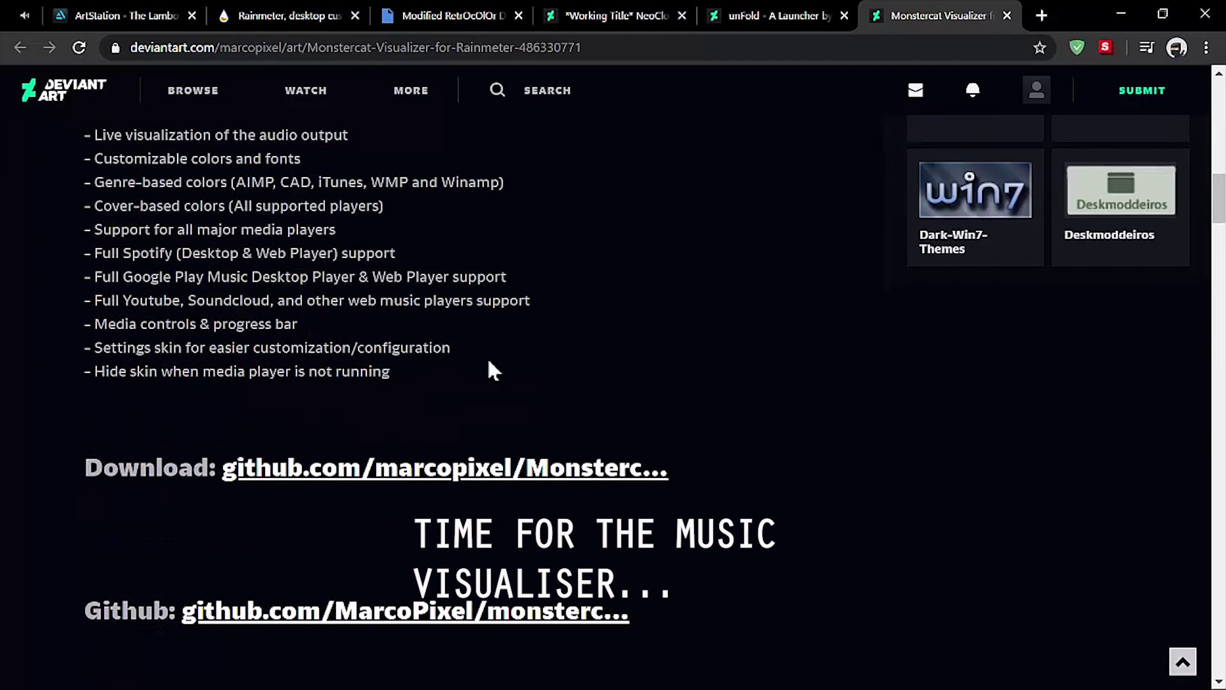
left_click(403, 480)
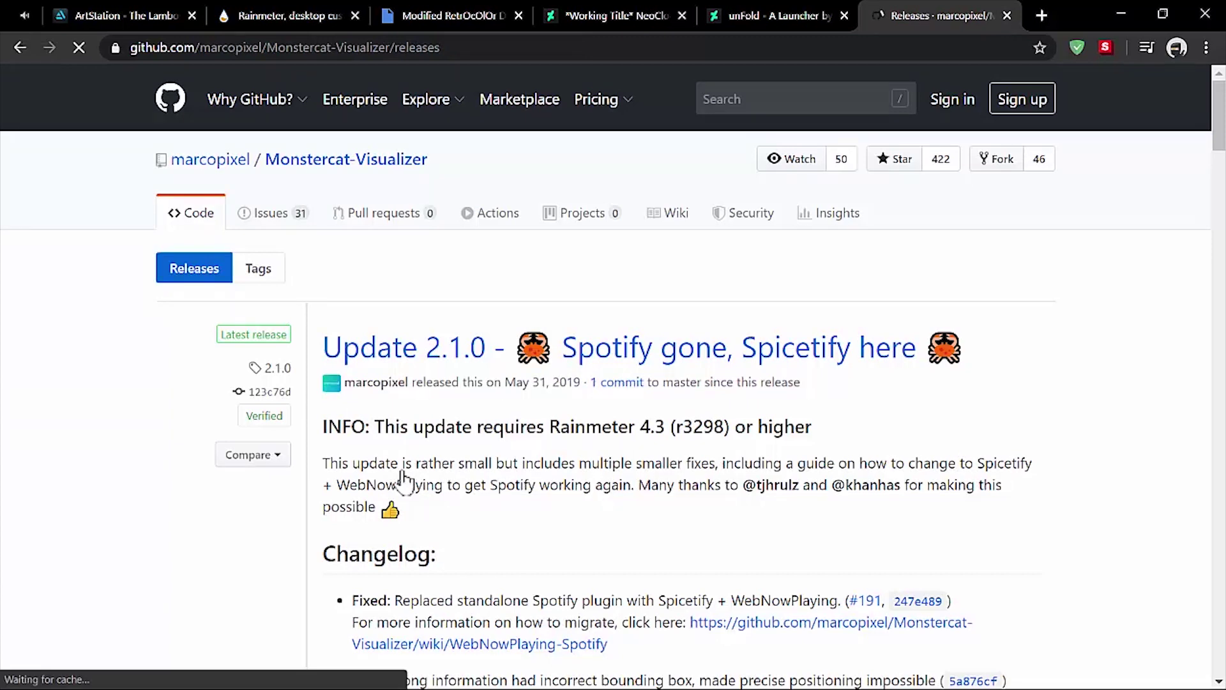
Download Monstercat.Visualizer.for.Rainmeter_2.1.0.rmskin from the latest release's assets and save it in the PC CUSTOM folder.
scroll(707, 447, "down", 5)
scroll(707, 447, "down", 4)
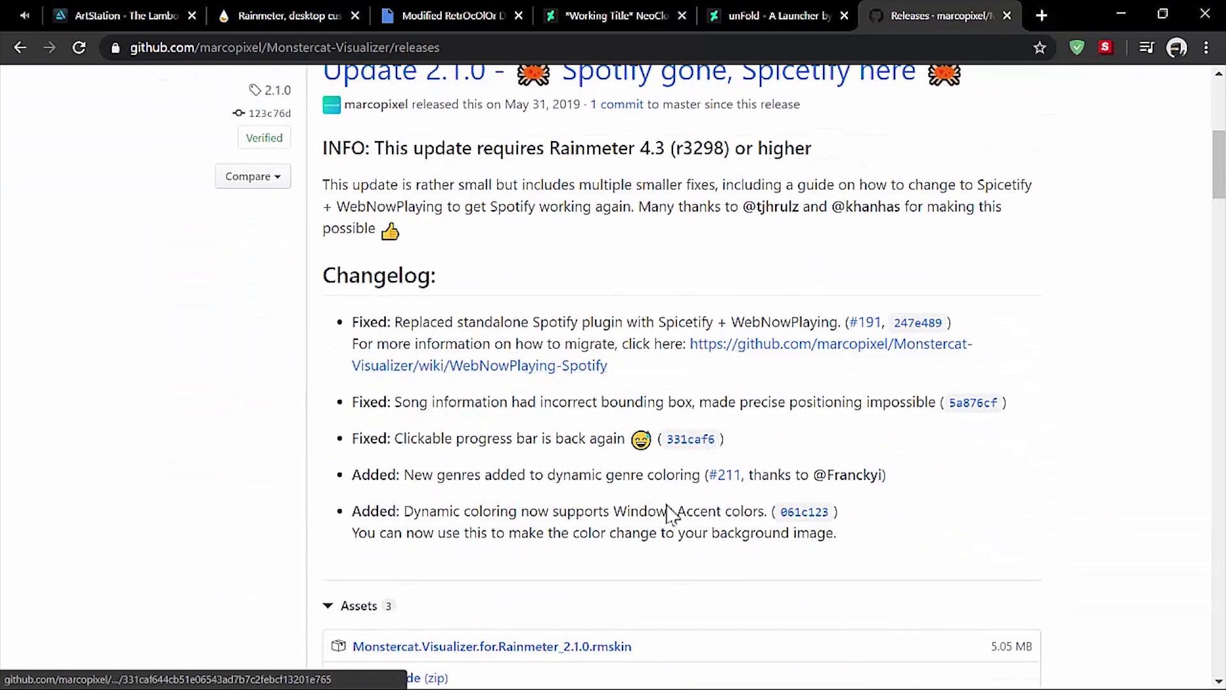
left_click(541, 463)
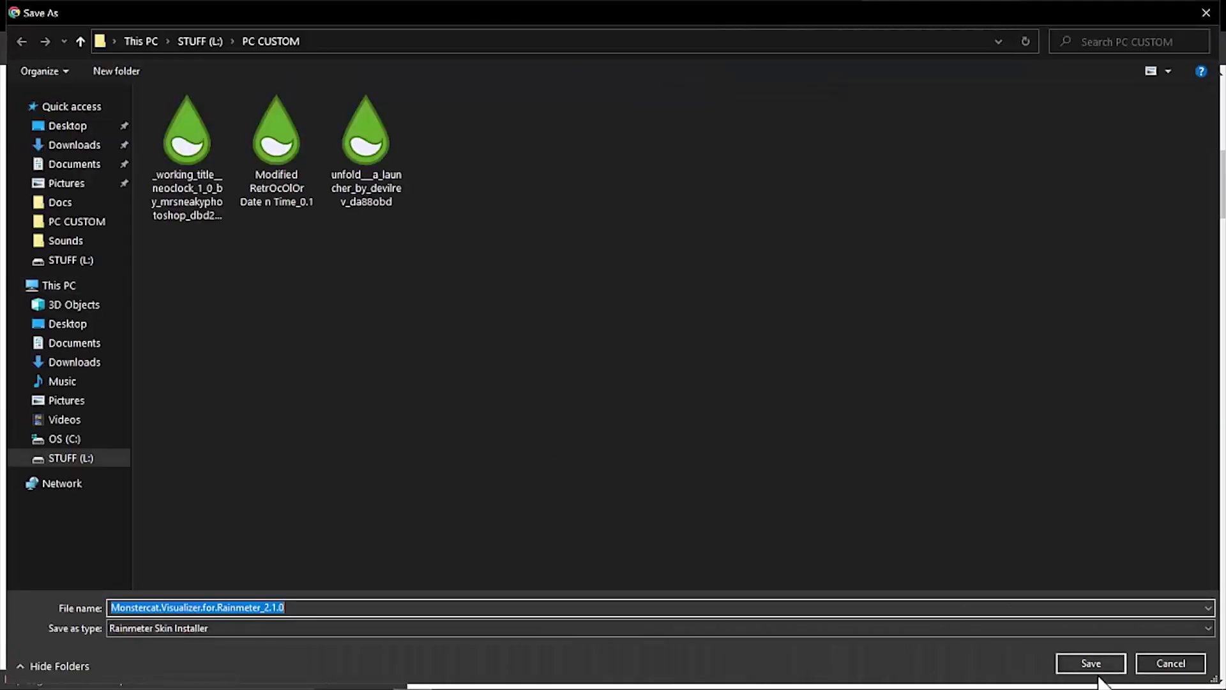
left_click(1098, 668)
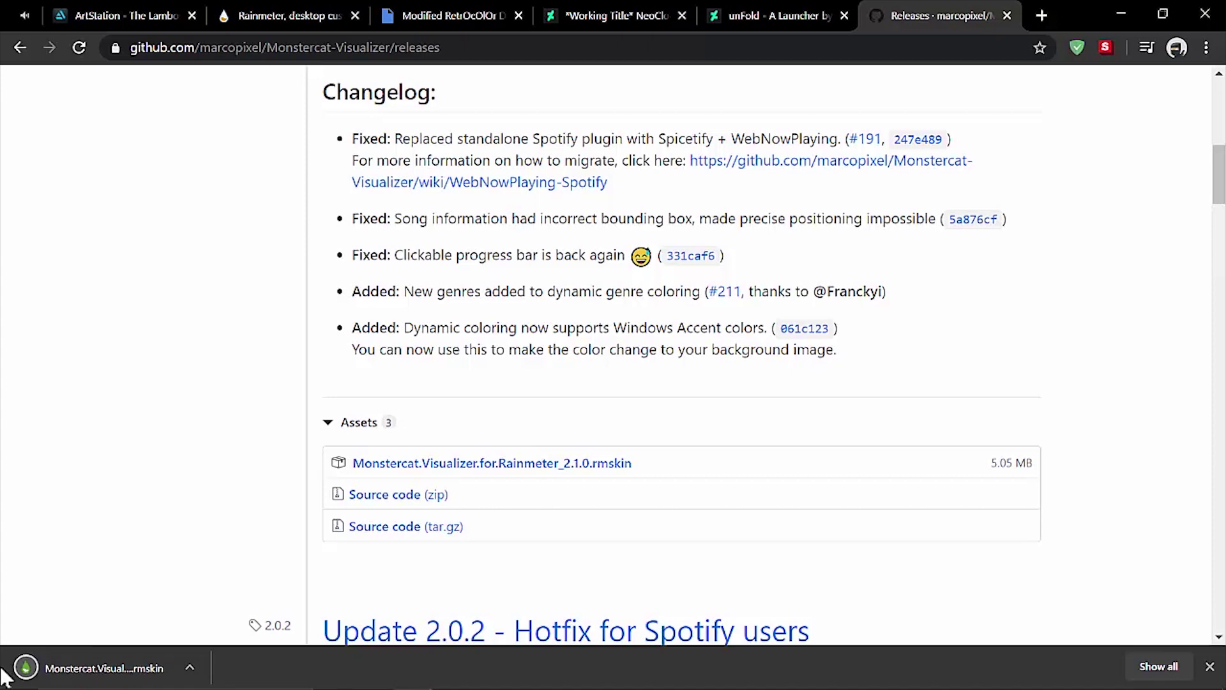
Install the downloaded Monstercat Visualizer skin package and minimize the browser.
left_click(75, 664)
left_click(669, 500)
left_click(1121, 14)
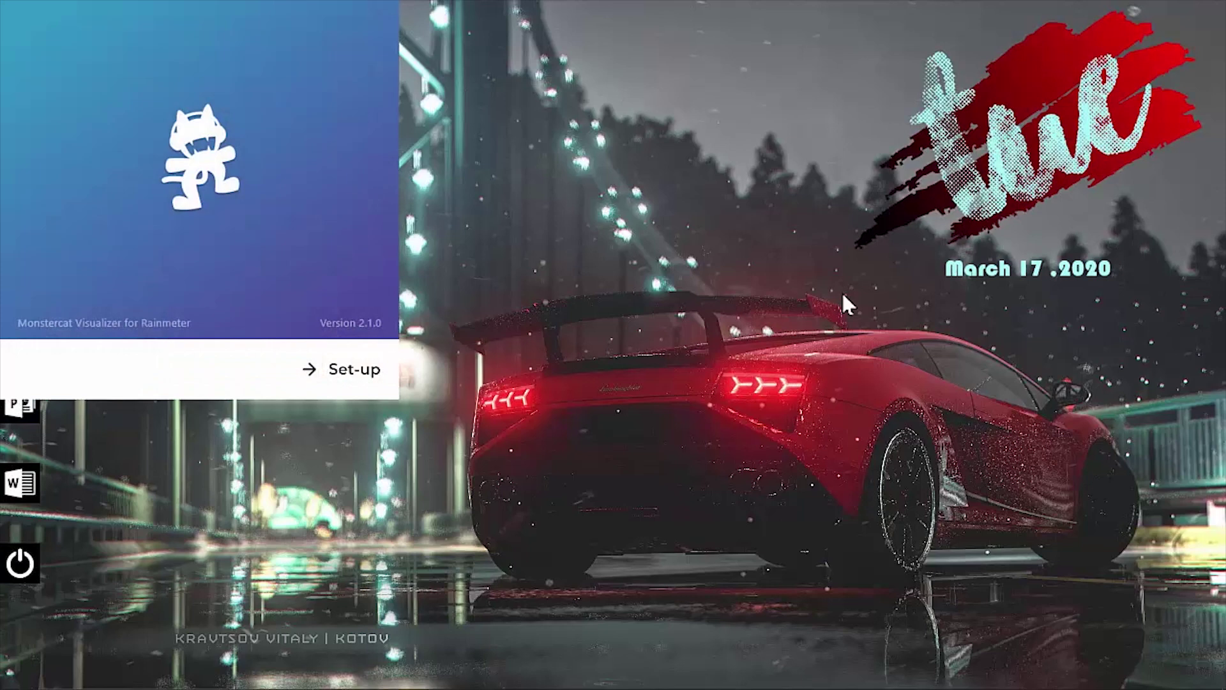
Open the Monstercat set-up, move the visualizer to the lower part of the desktop and set its height to 160 px.
left_click(327, 378)
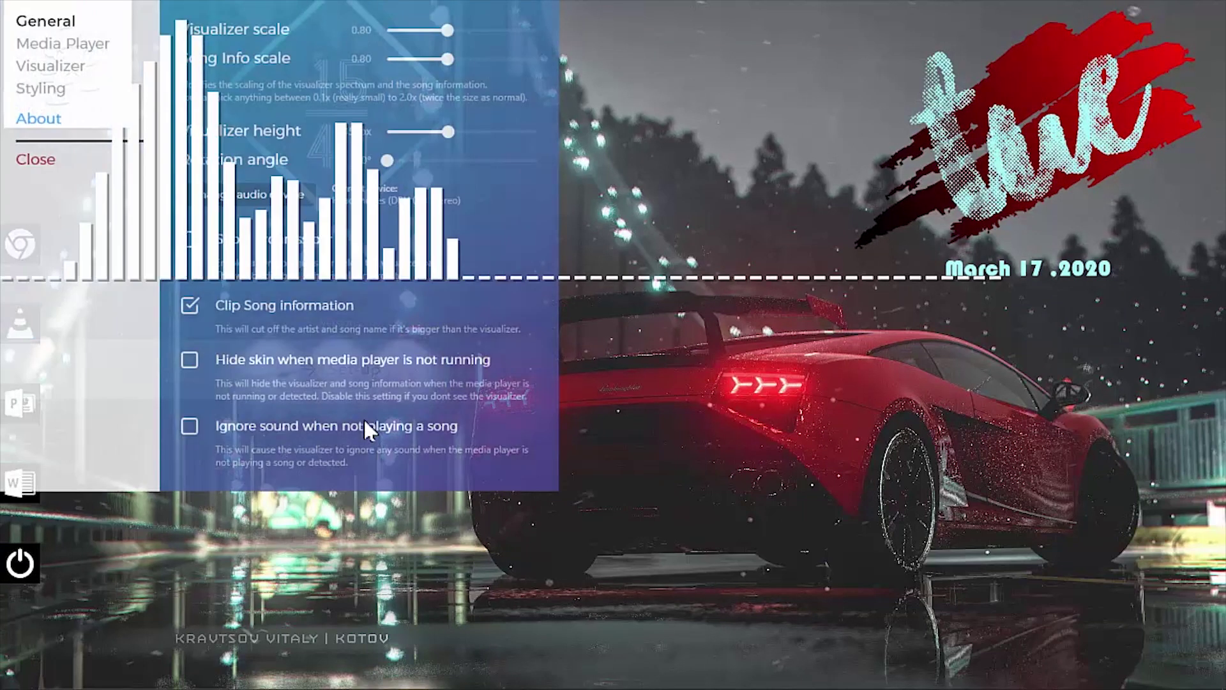
left_click_drag(319, 5, 404, 506)
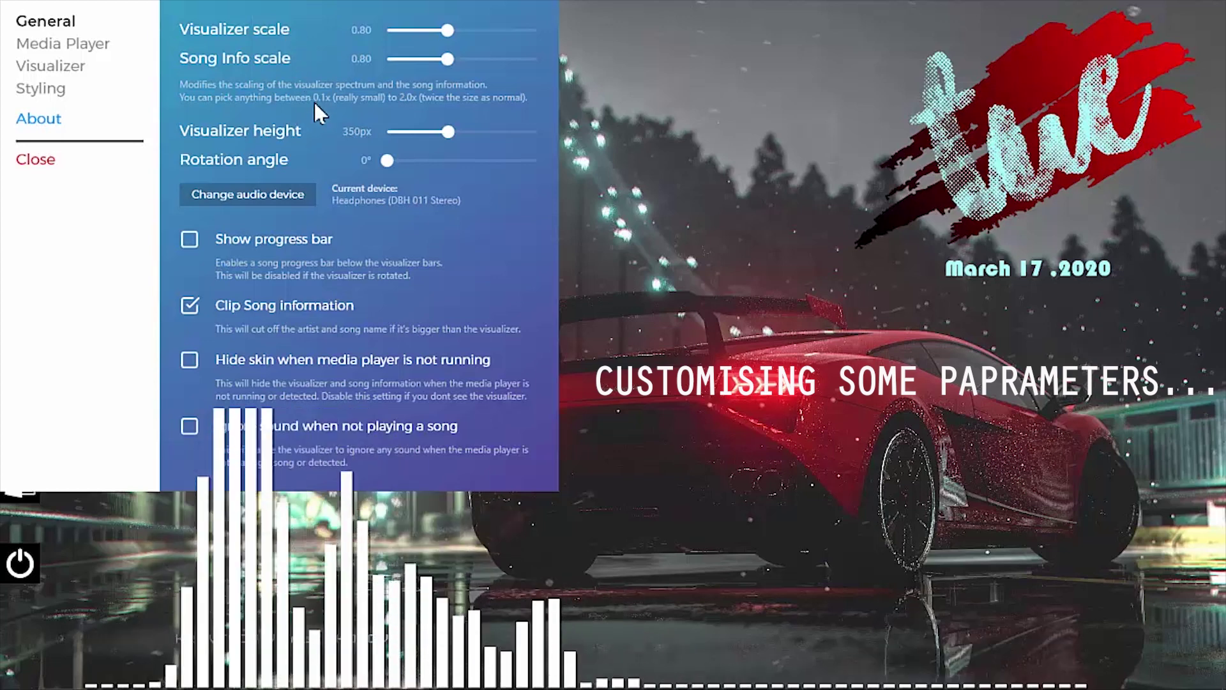
left_click(353, 131)
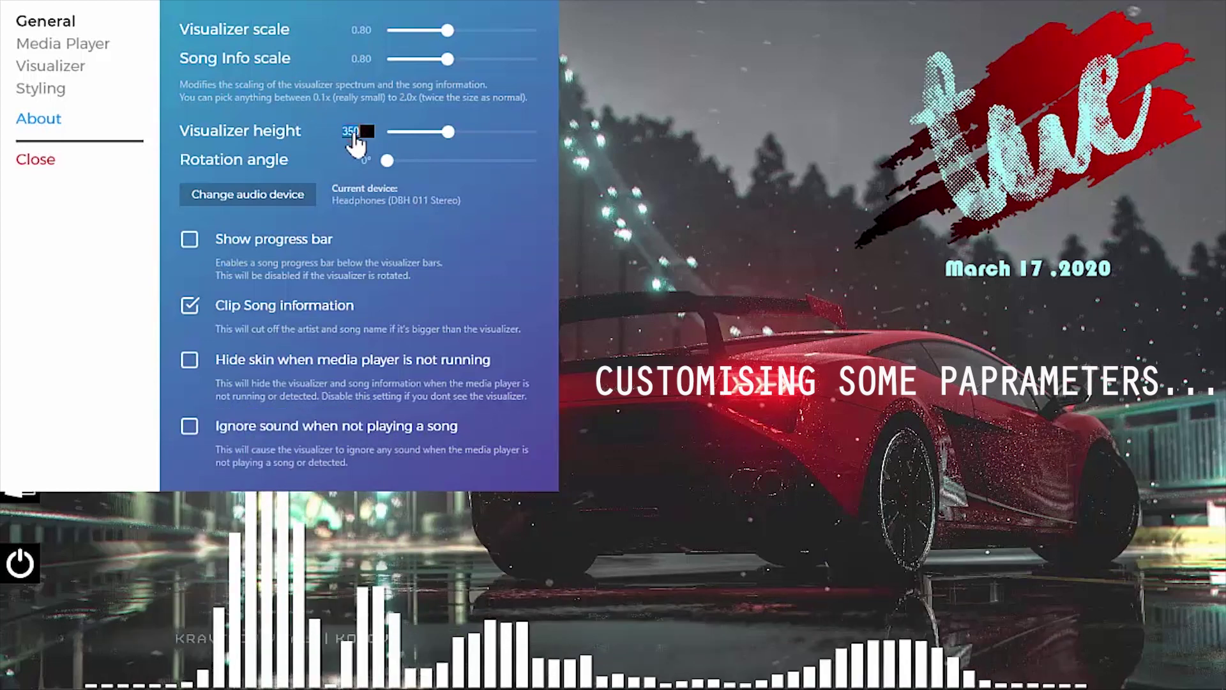
type("160")
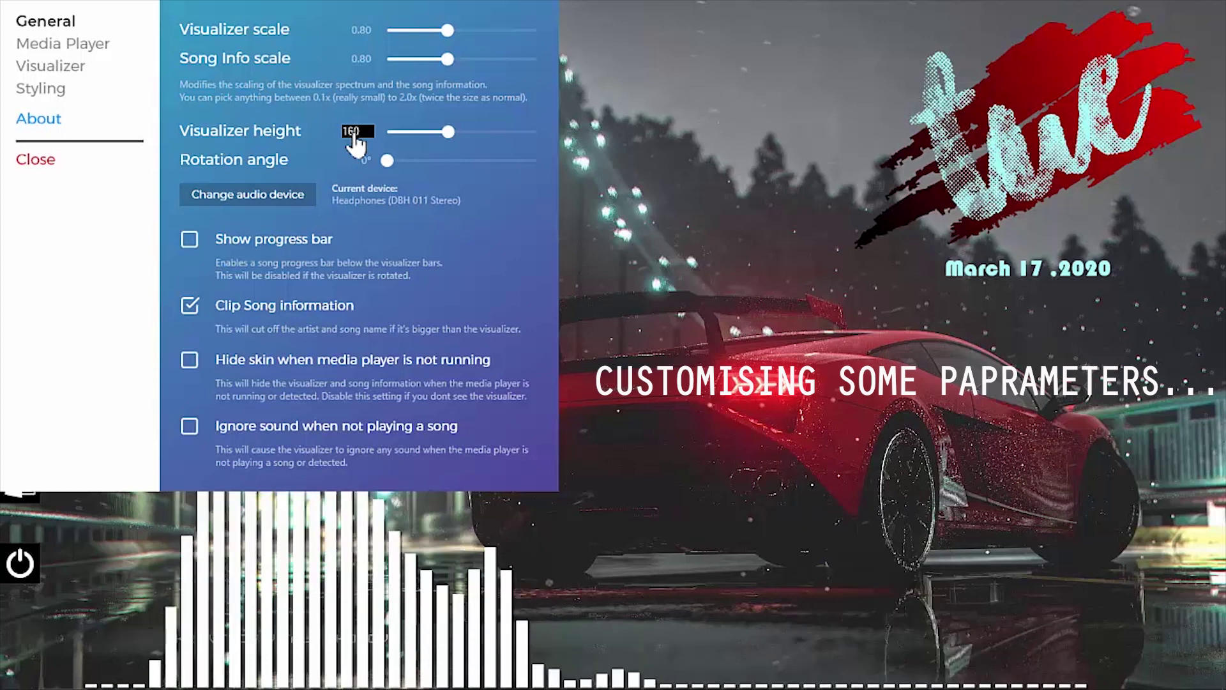
key("Return")
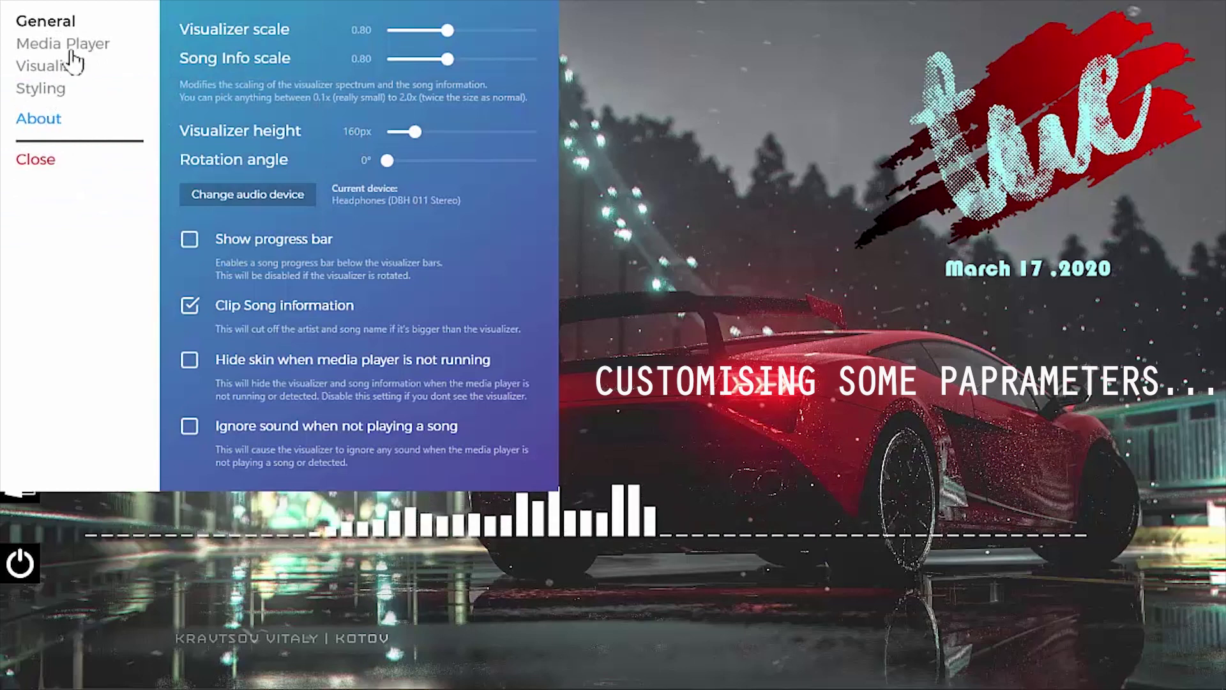
In the Visualizer settings, set the bar width to 8 px and the bar gap to 12 px.
left_click(68, 78)
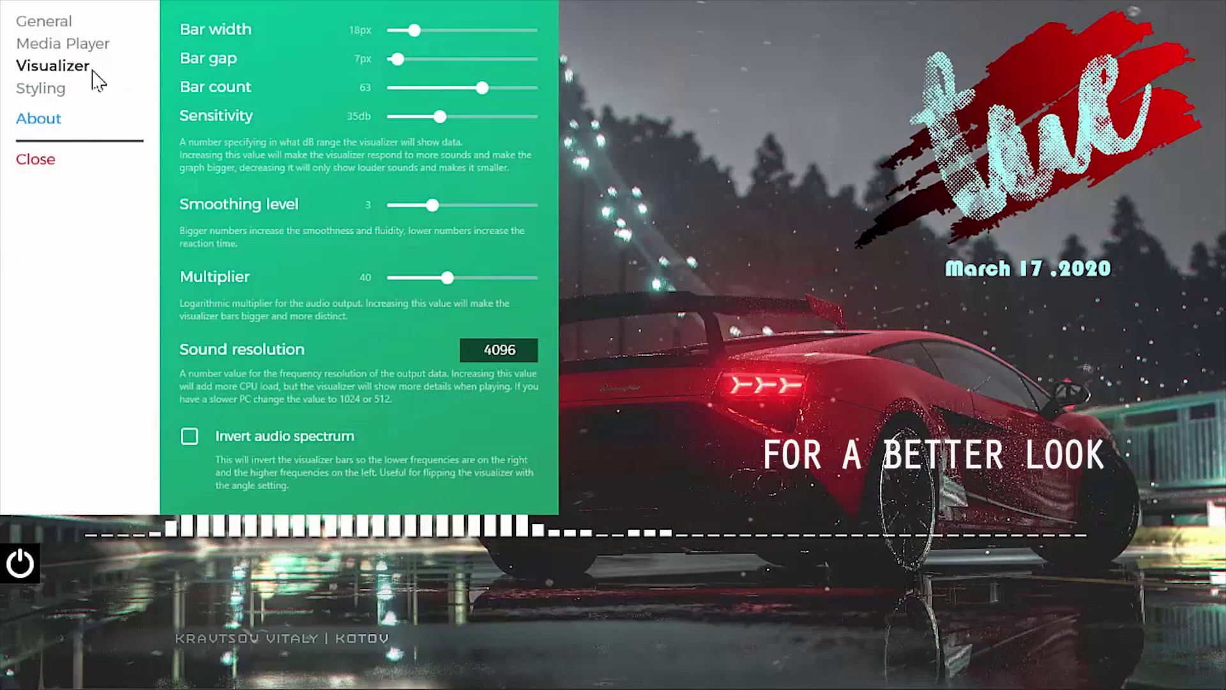
left_click_drag(298, 7, 433, 38)
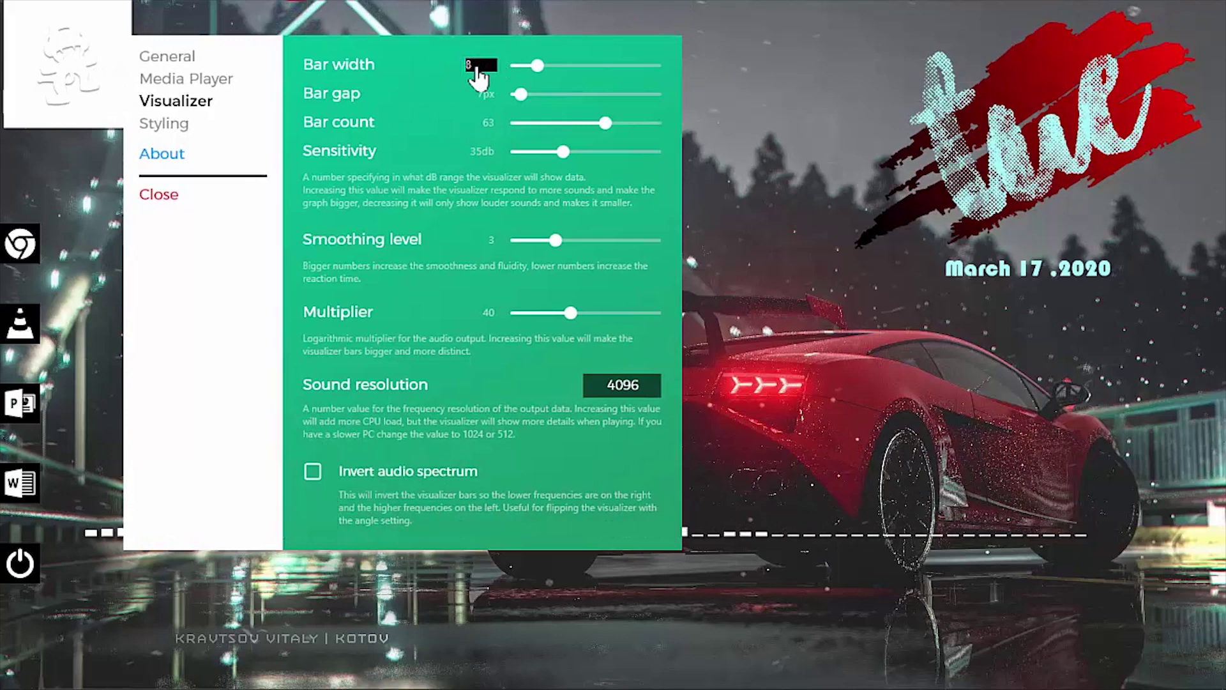
type("8")
left_click(482, 96)
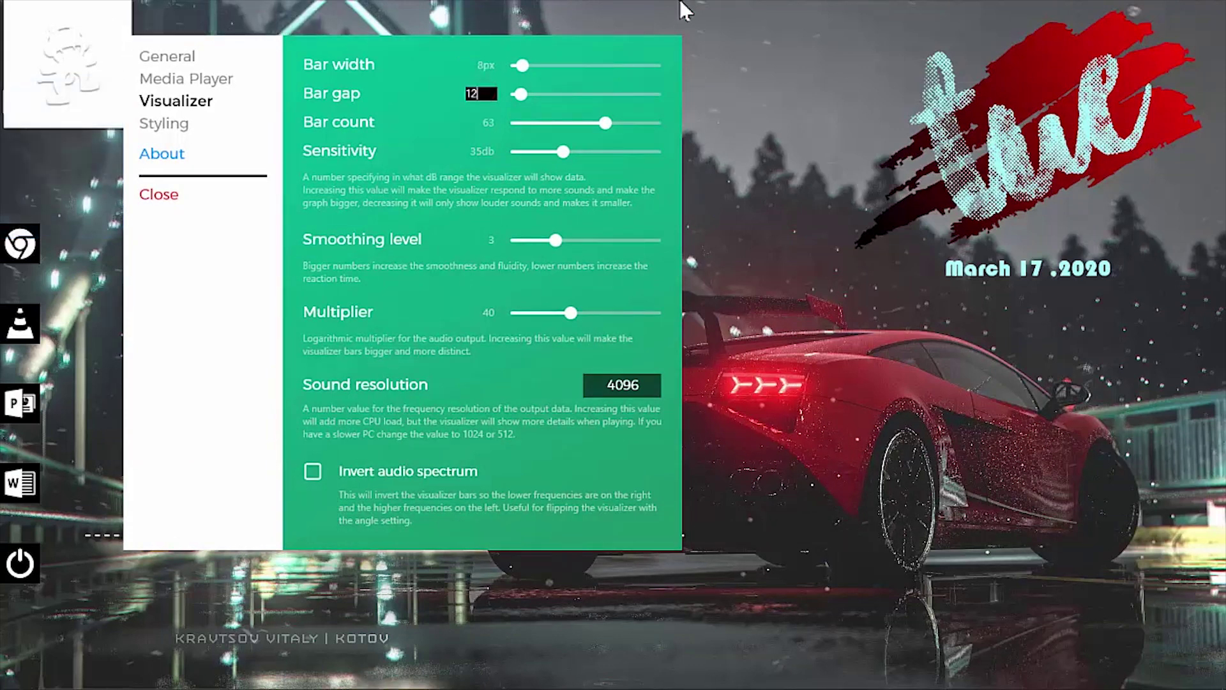
key("Escape")
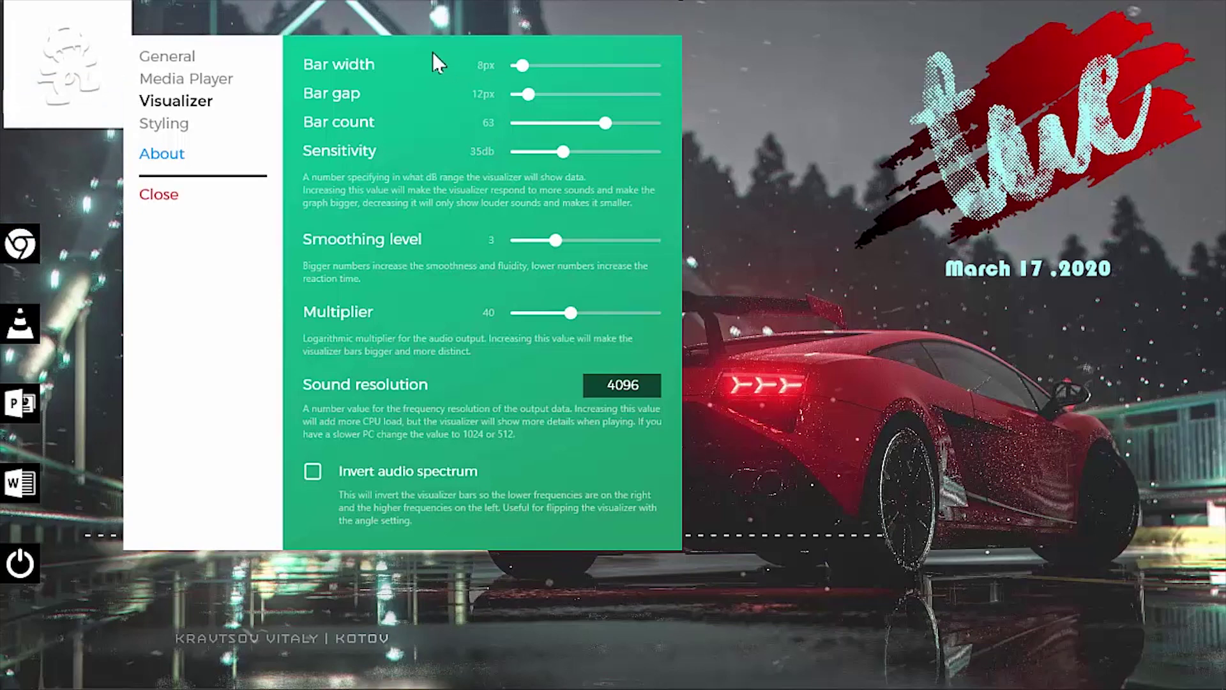
Set the visualizer's bar count to 100 and its sensitivity to 40 dB.
left_click_drag(431, 52, 367, 40)
left_click(421, 112)
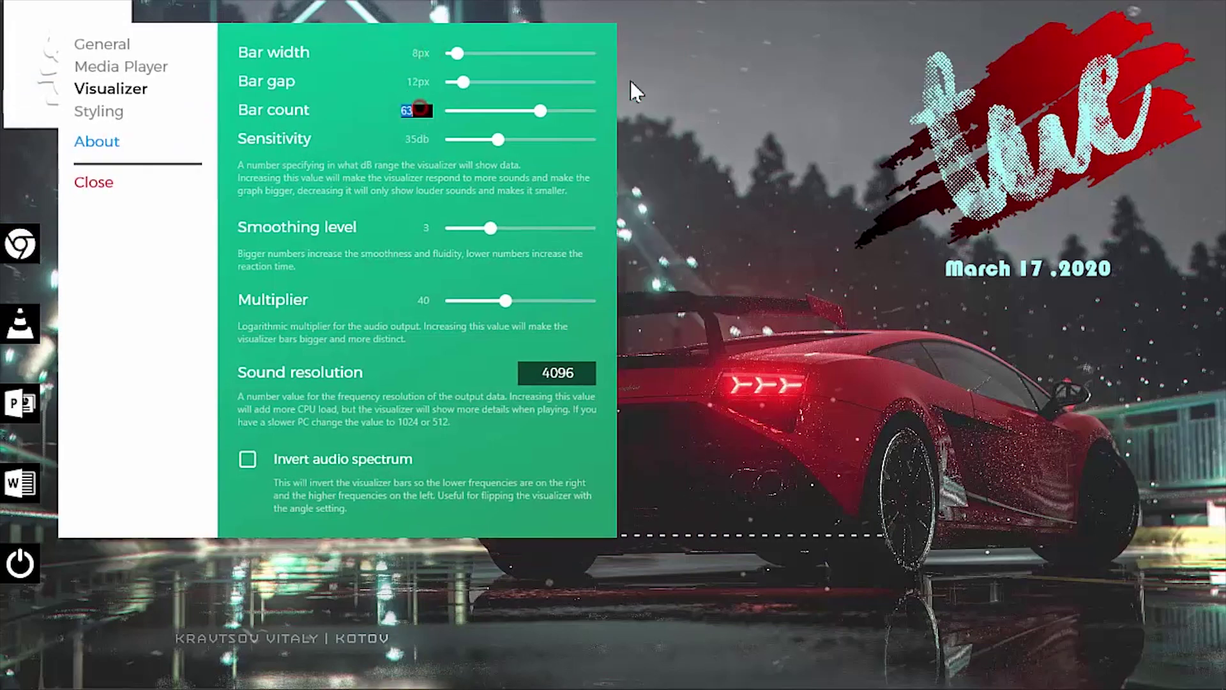
type("100")
key("Return")
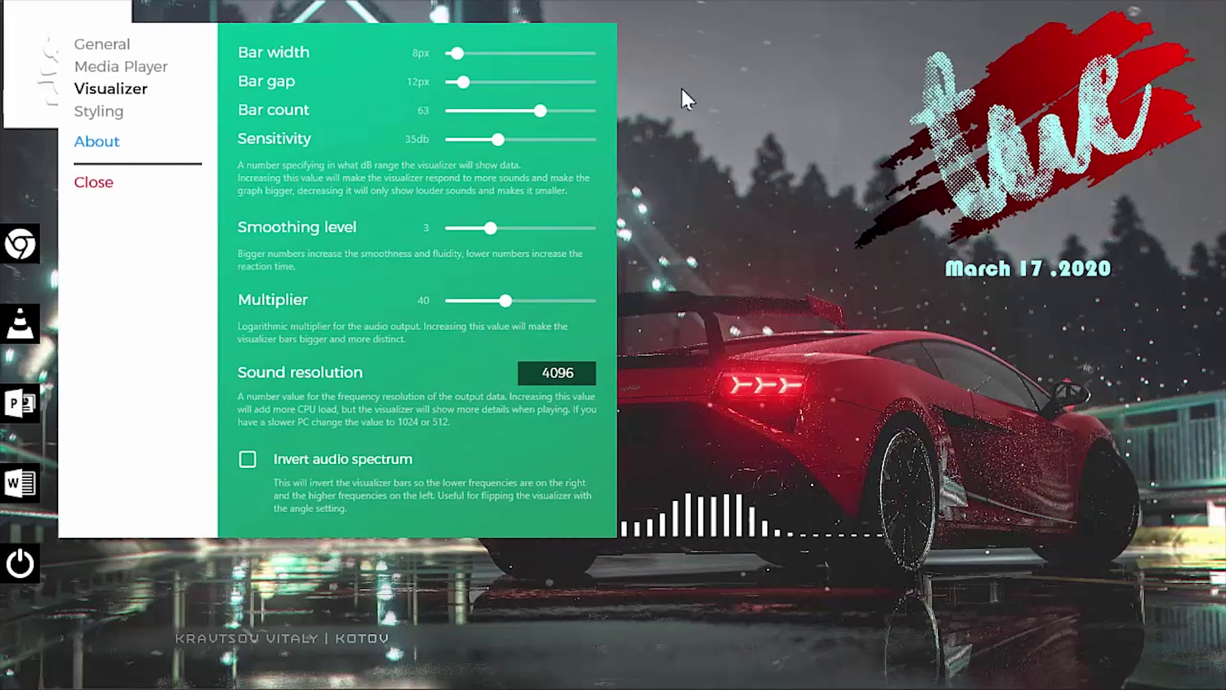
left_click(415, 138)
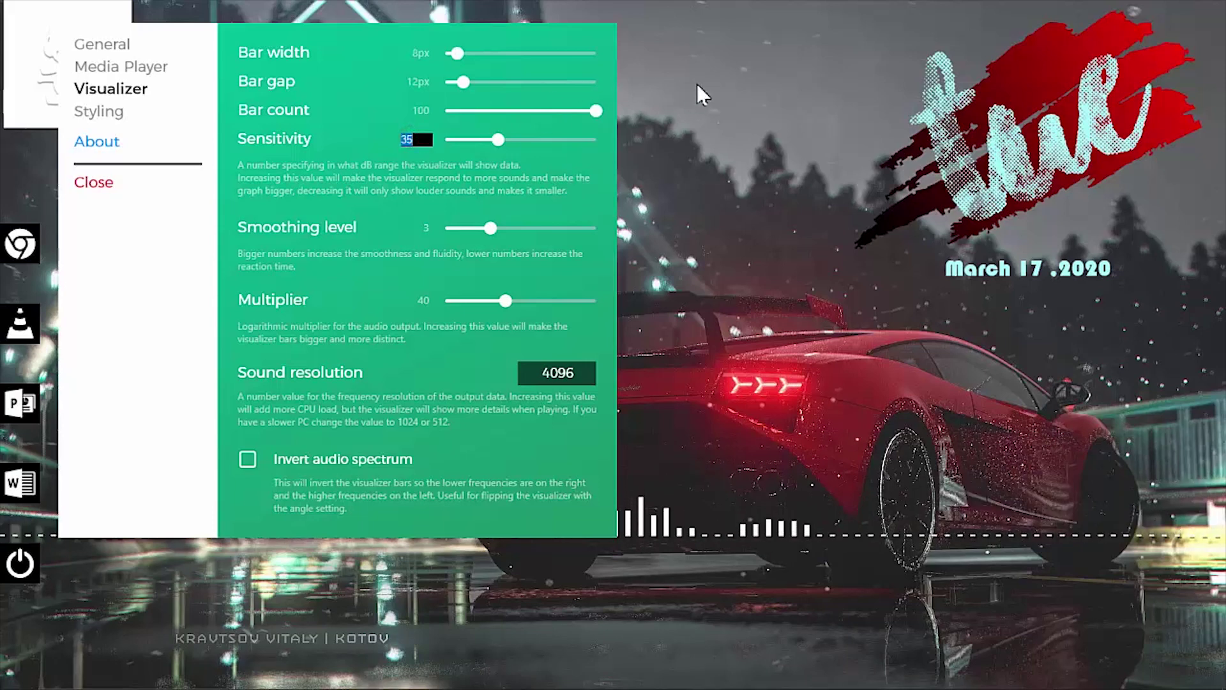
type("40")
key("Return")
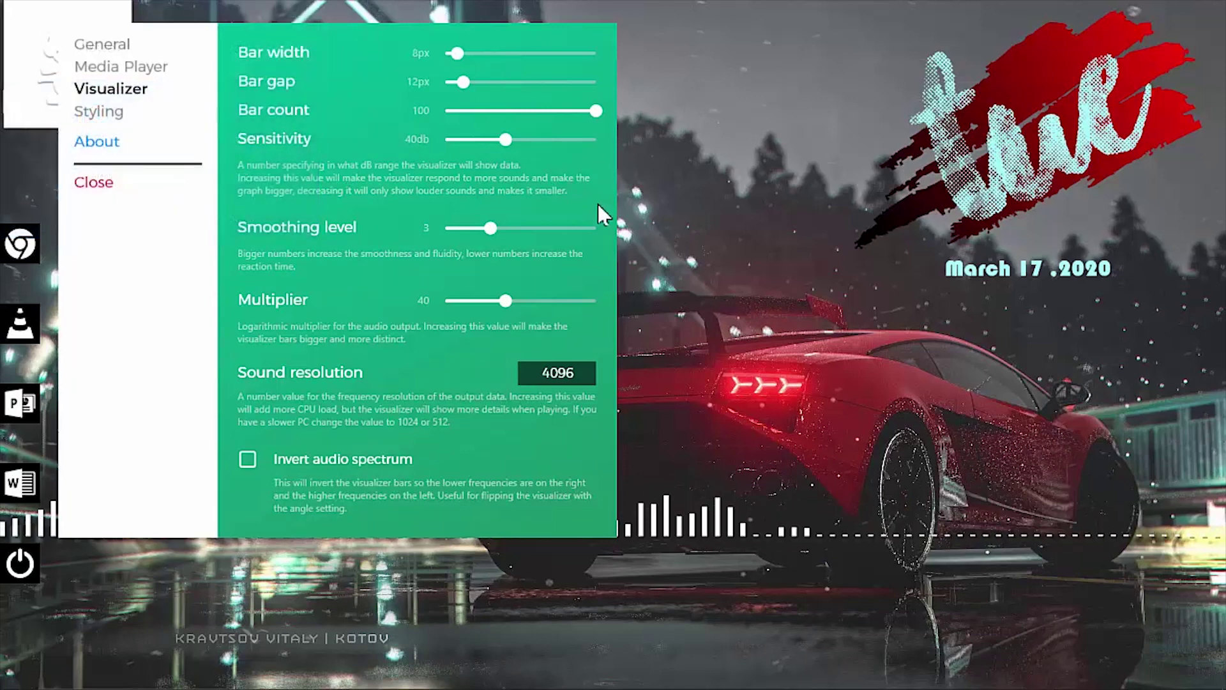
Set the smoothing level to 6 and the multiplier to 15, with Invert audio spectrum enabled.
left_click(426, 228)
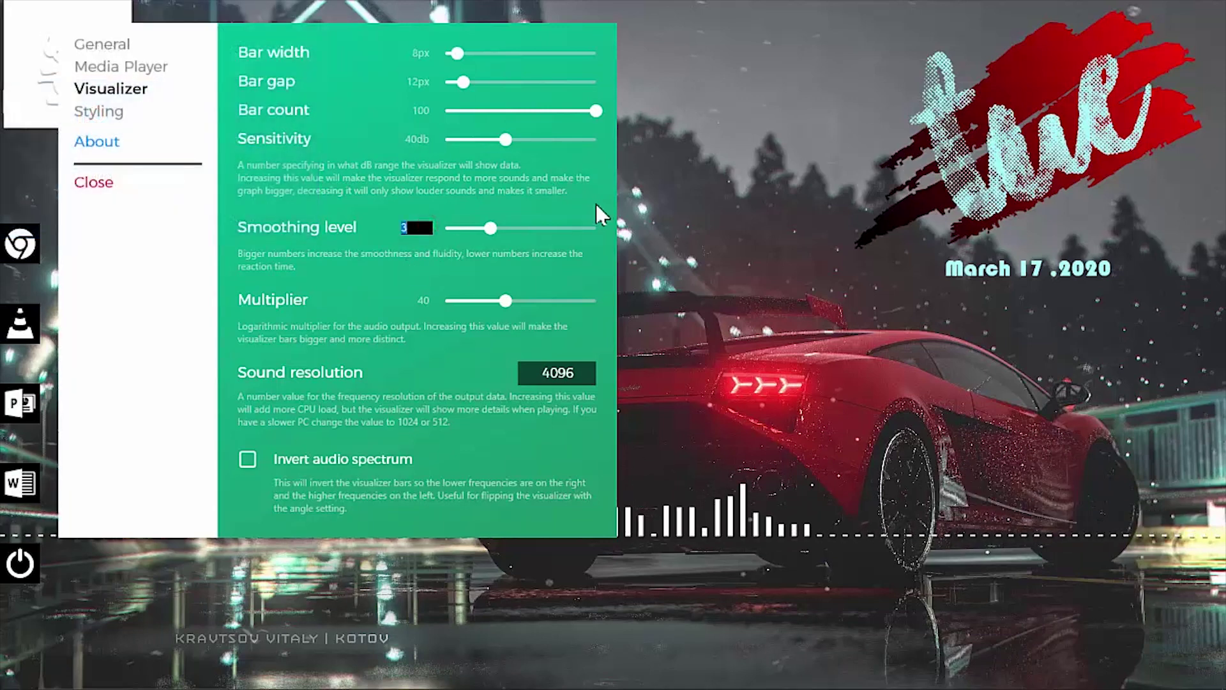
key("Return")
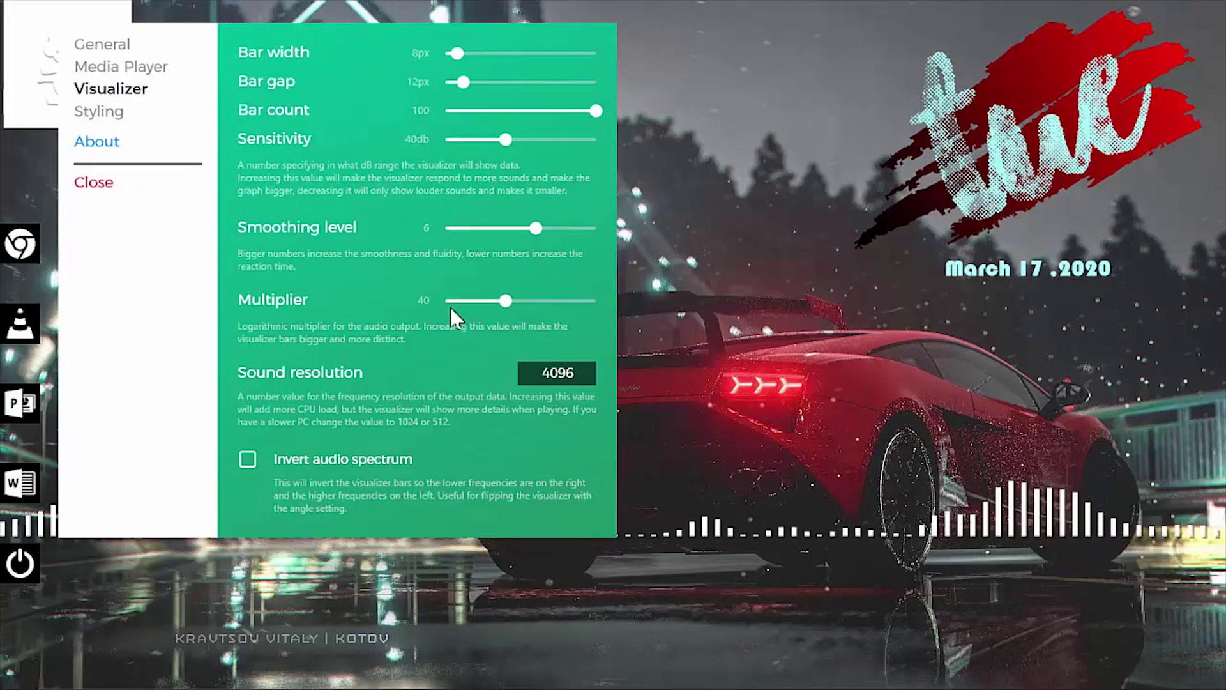
left_click(422, 301)
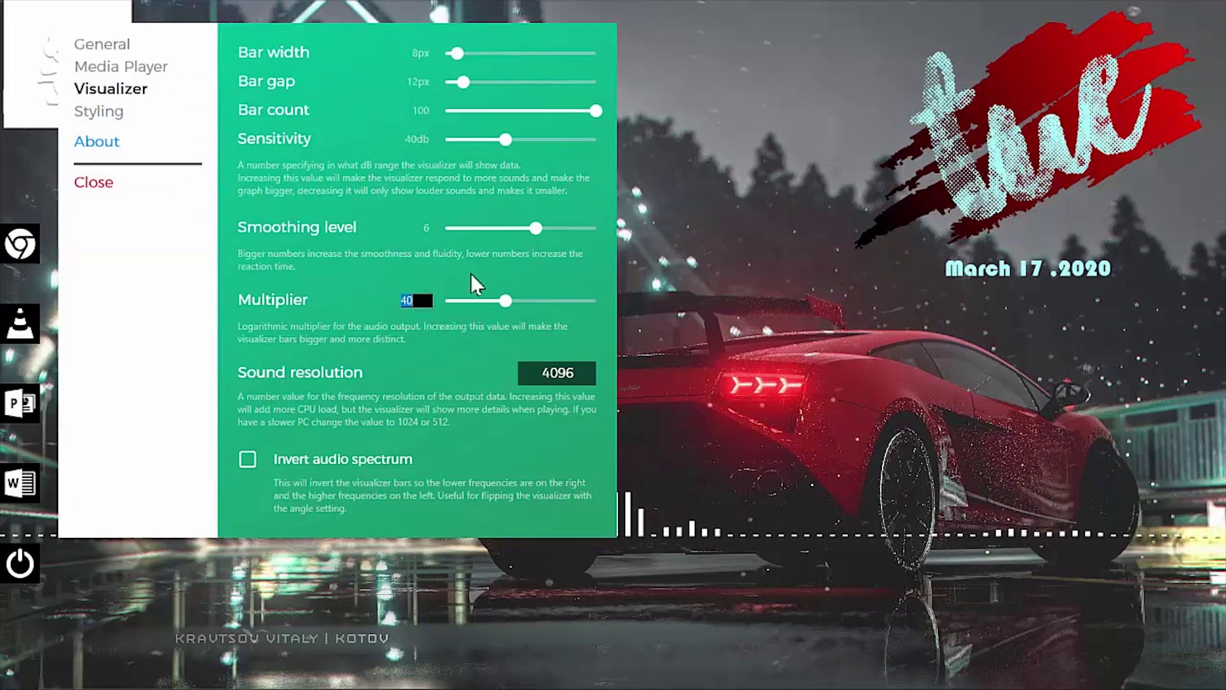
type("15")
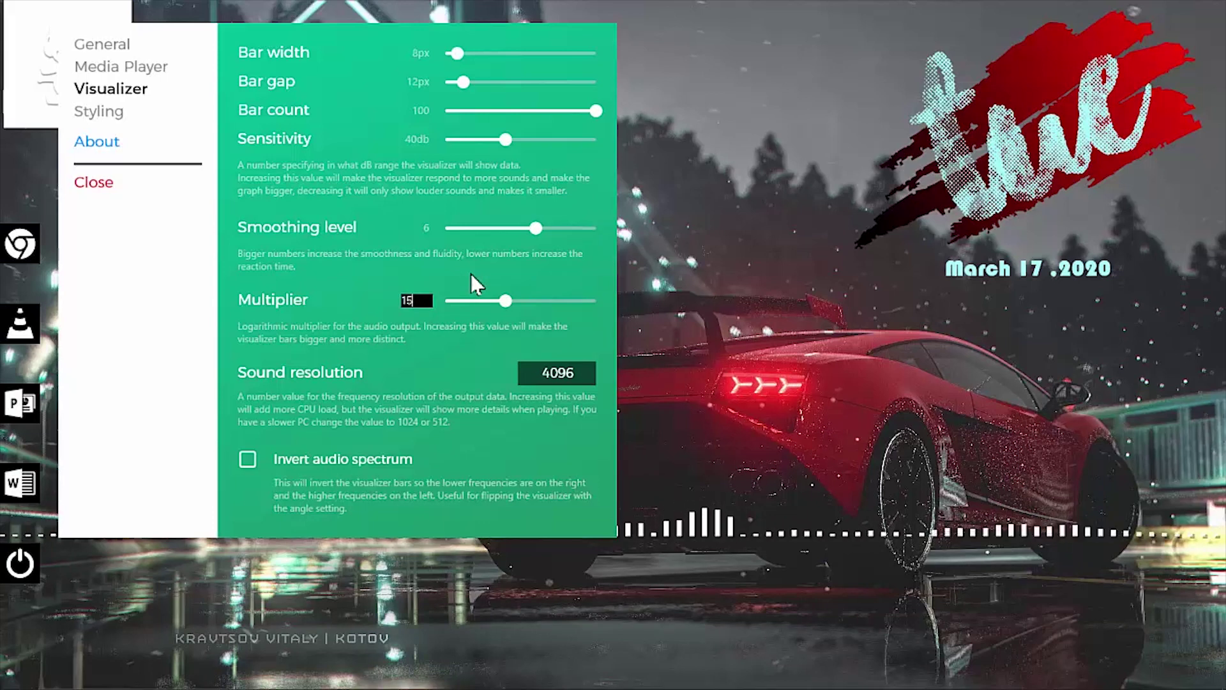
key("Return")
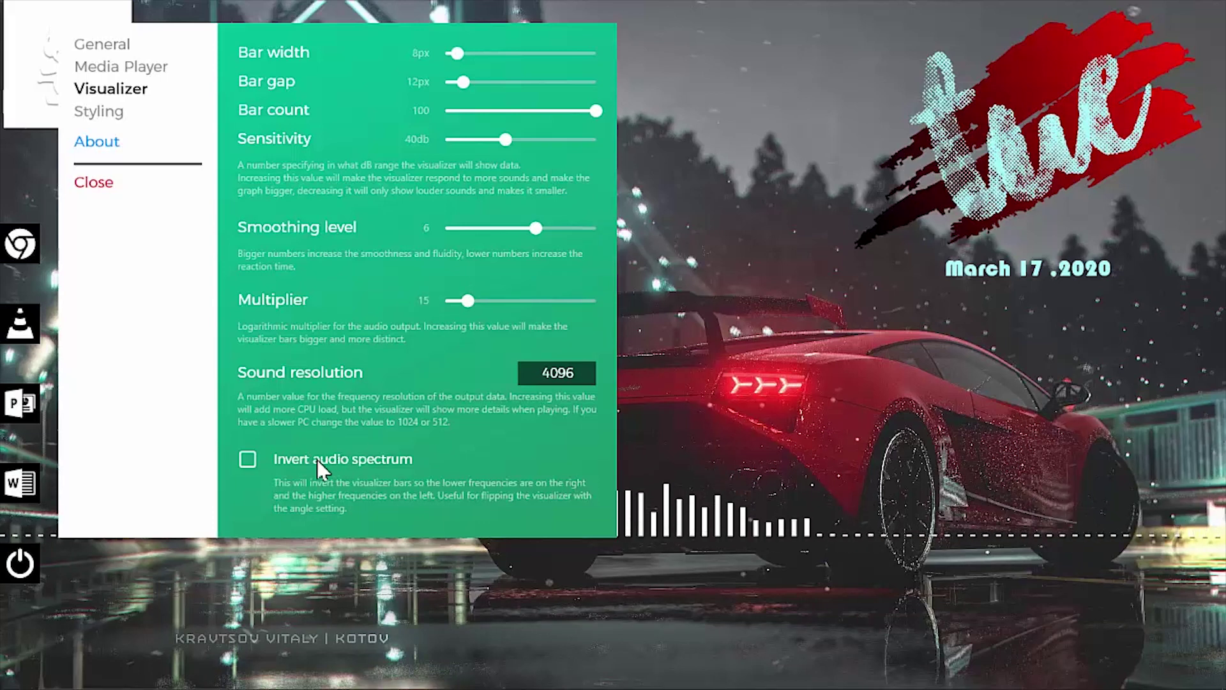
left_click(247, 461)
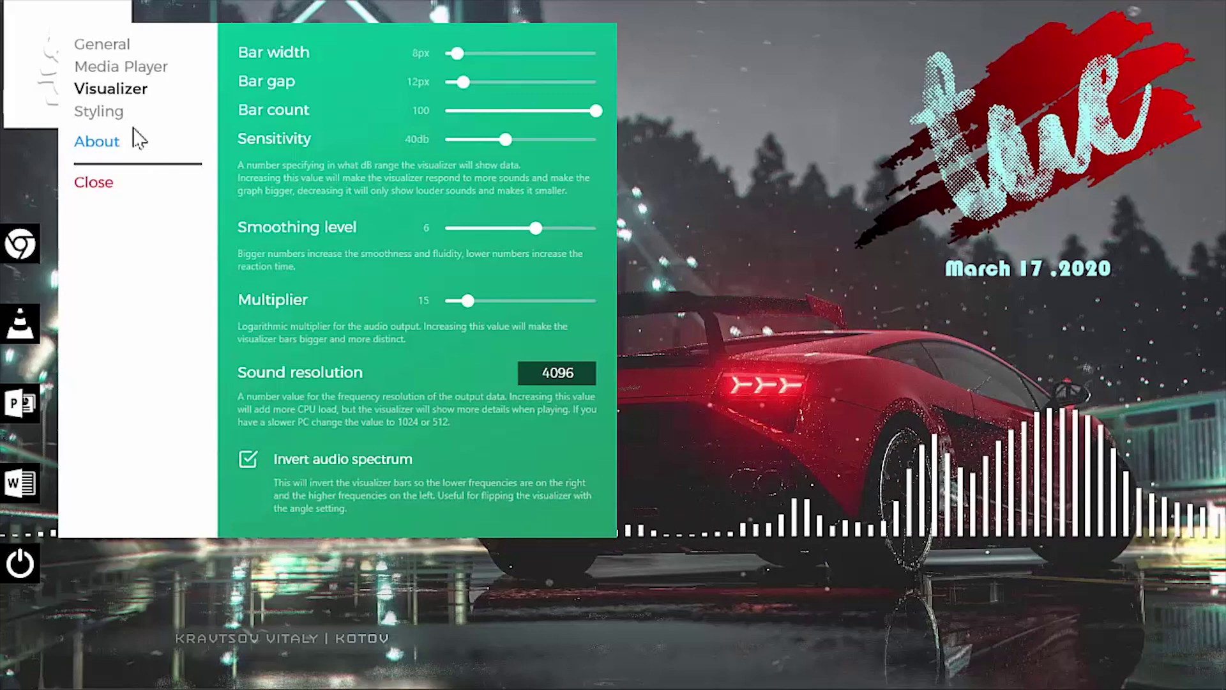
Change the visualizer's skin color to bright red in the Styling settings and close the settings skin.
left_click(101, 113)
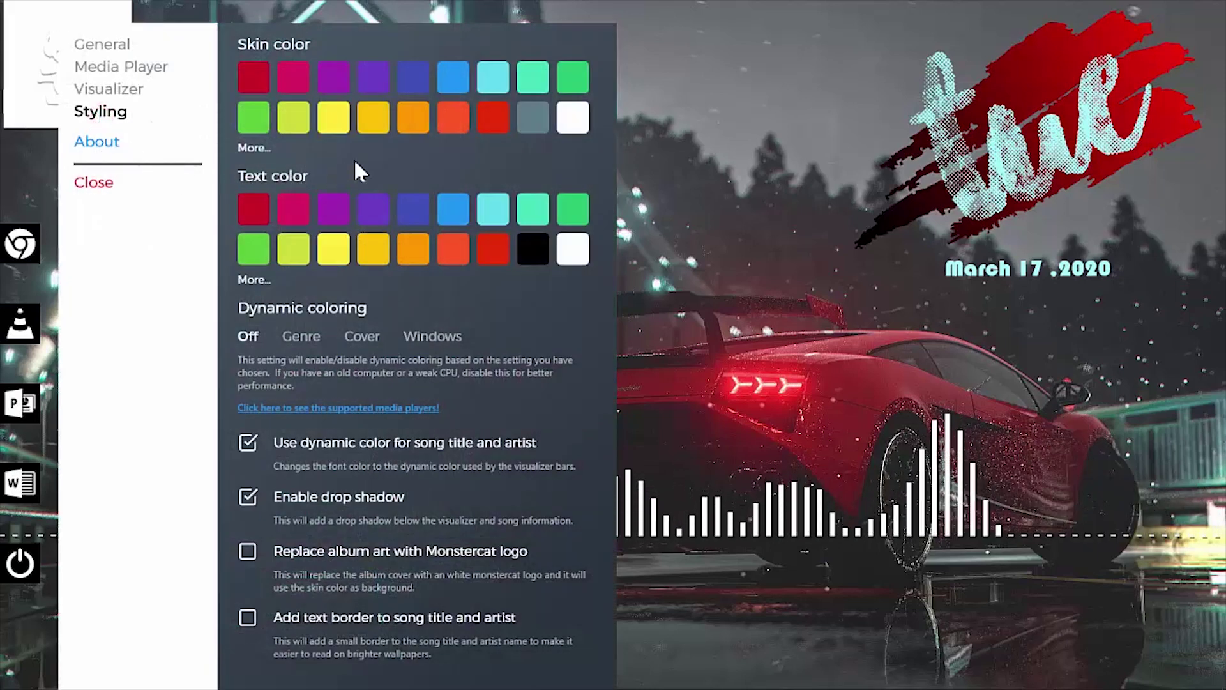
left_click(489, 124)
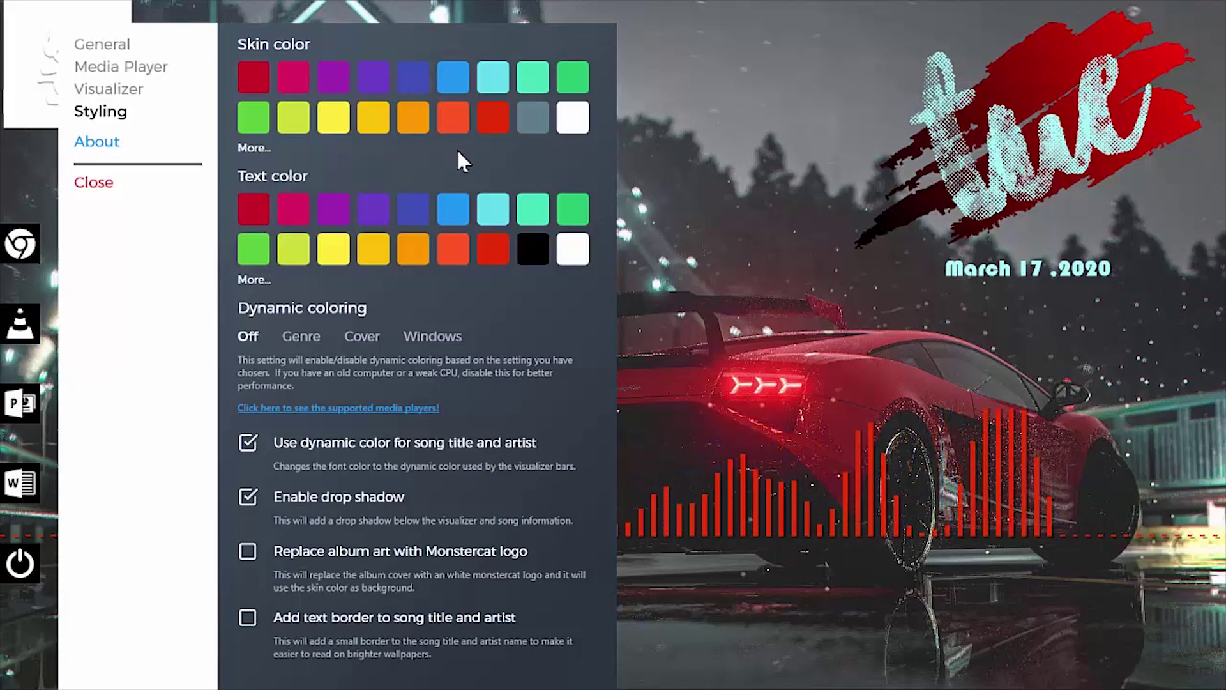
left_click(83, 186)
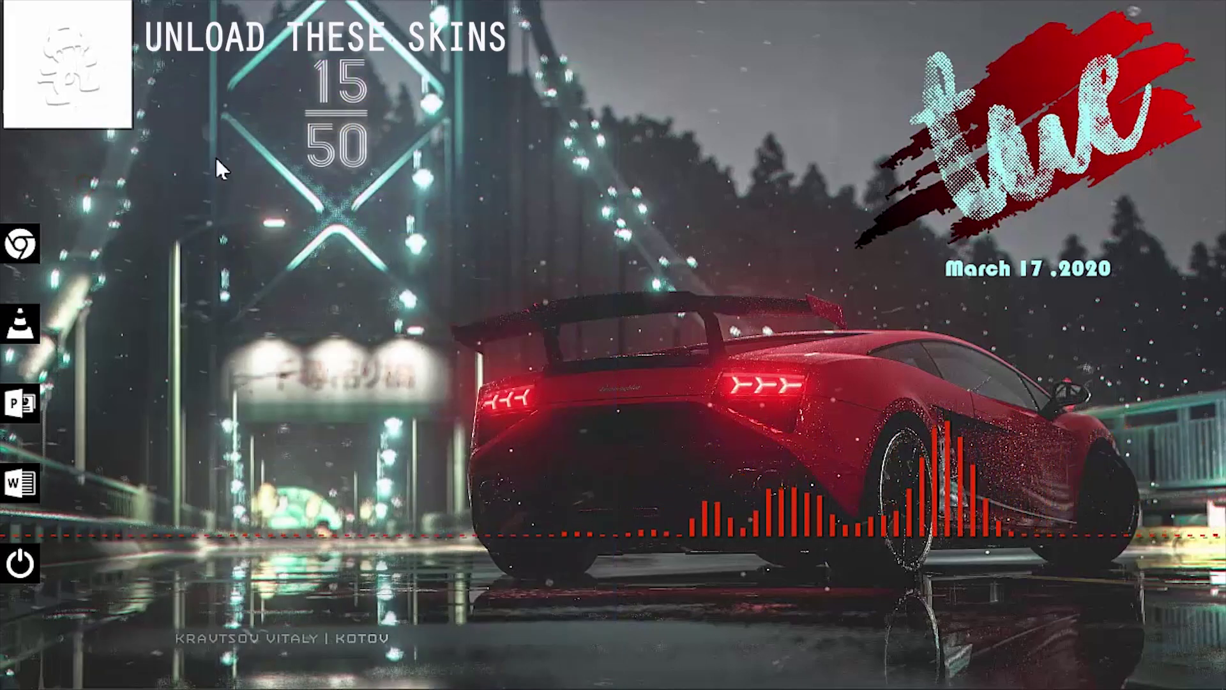
Unload the Monstercat Visualizer's Song Information\Cover skin from the desktop.
right_click(66, 90)
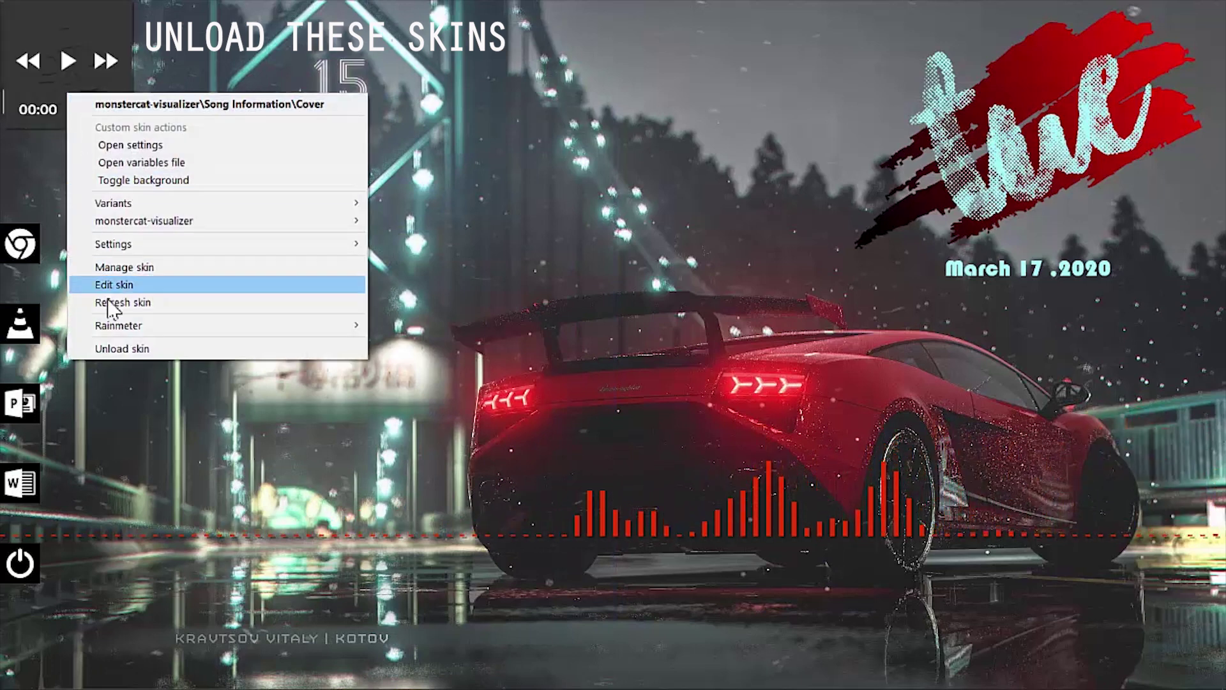
left_click(124, 348)
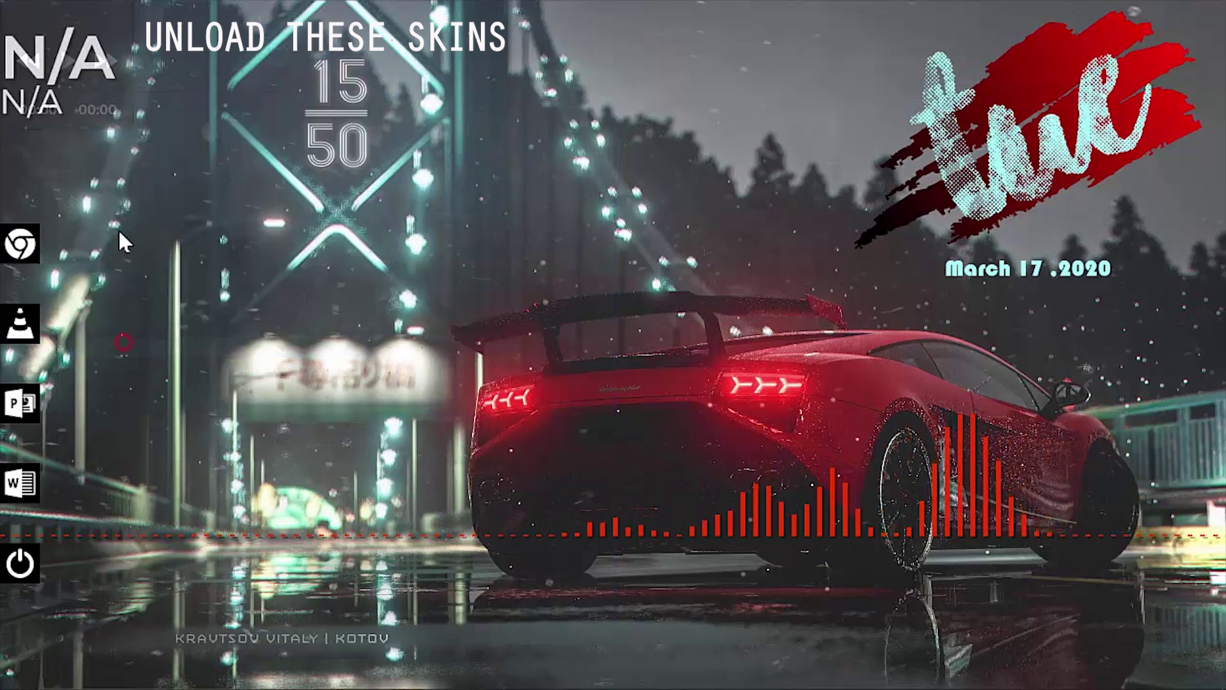
Unload the Monstercat Visualizer's song information text skin that shows N/A for the track and artist.
right_click(77, 74)
left_click(159, 331)
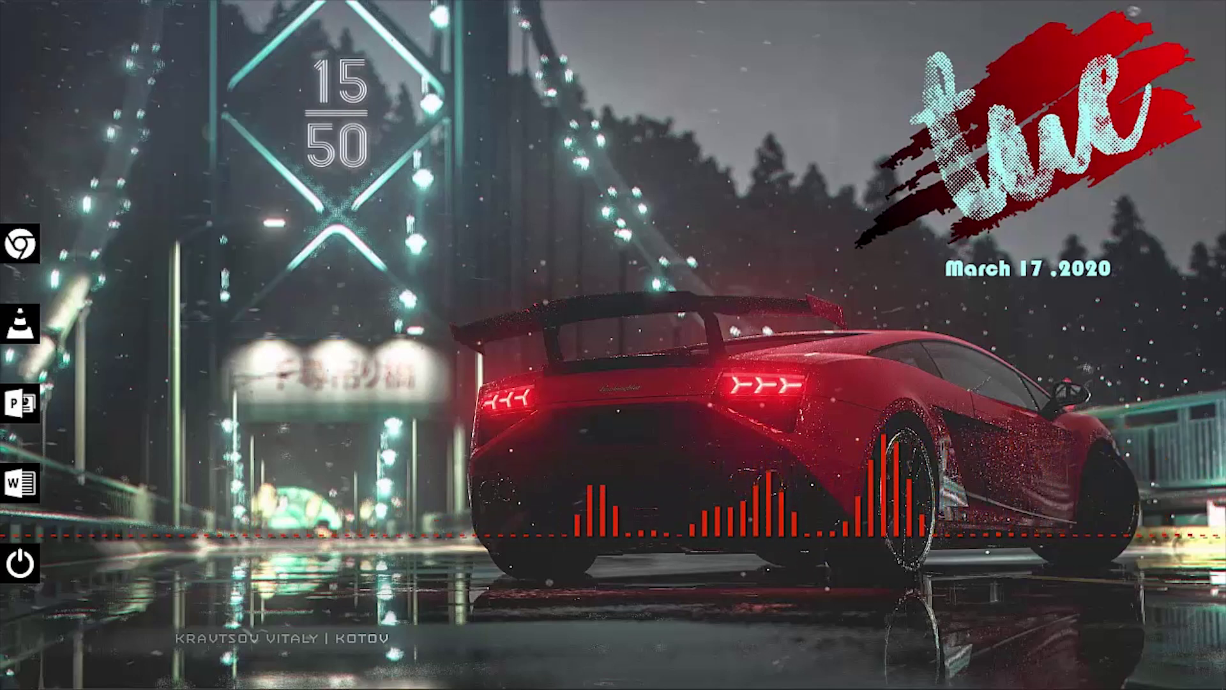
In the Rainmeter manager, select the active skin monstercat-visualizer\visualizer.ini and set its Y coordinate to 701.
left_click(1054, 673)
left_click(1022, 579)
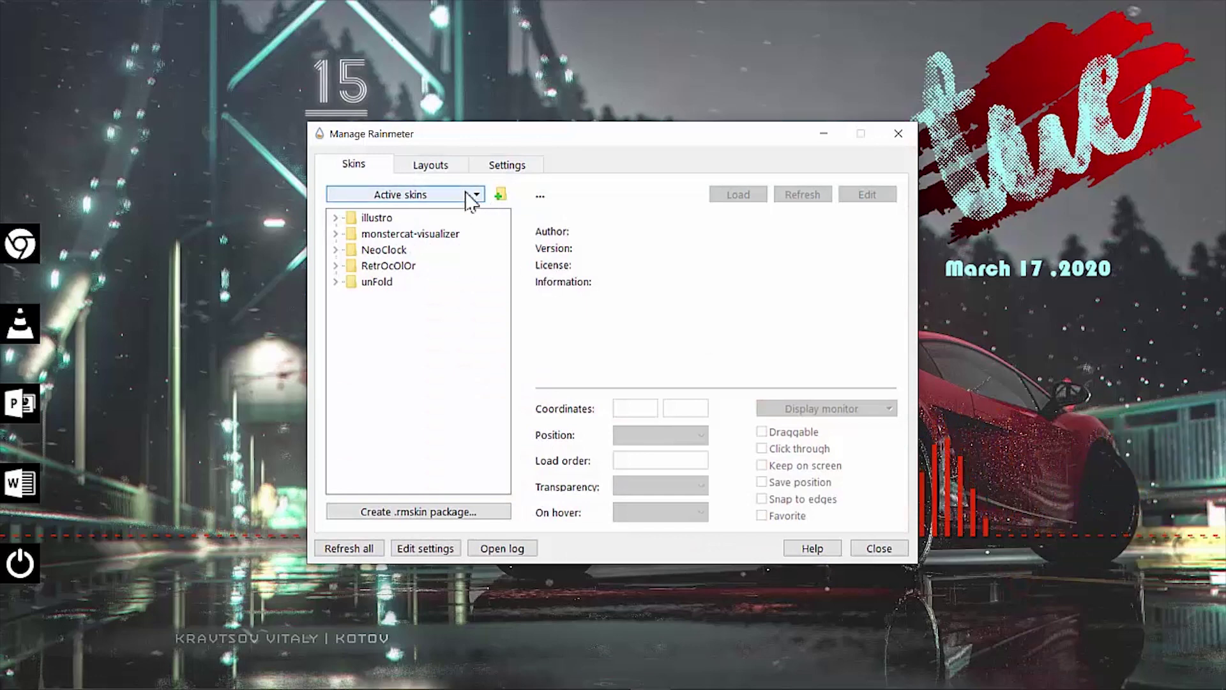
left_click(468, 194)
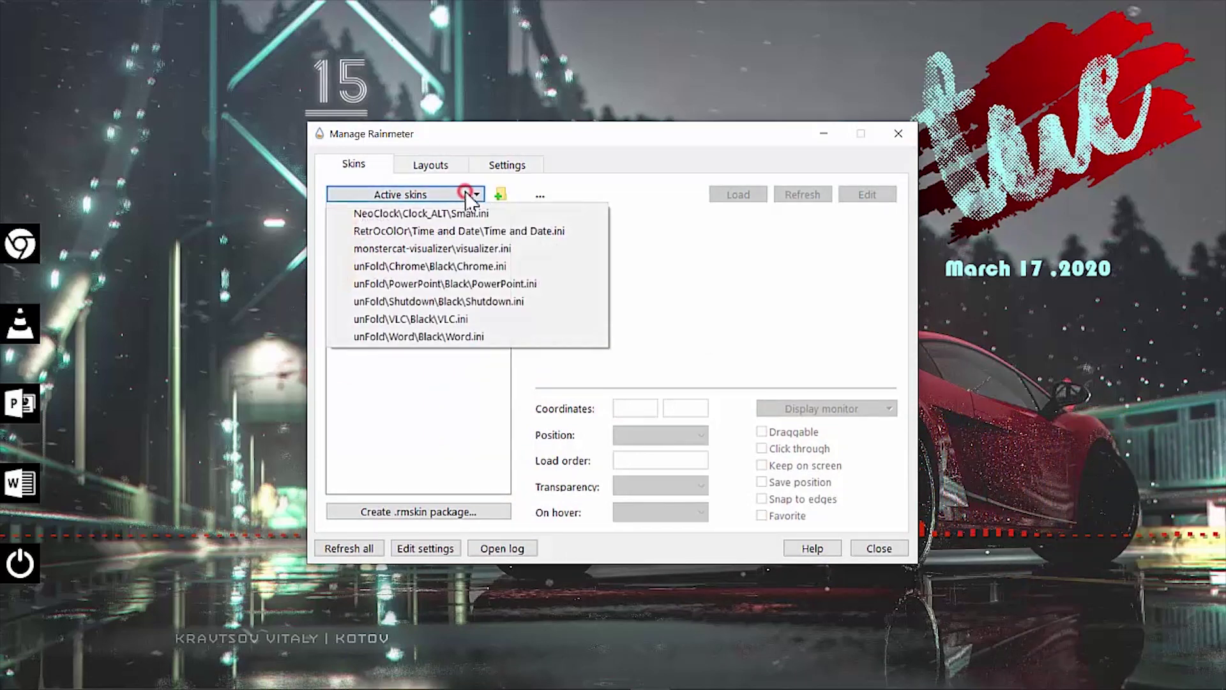
left_click(487, 249)
double_click(689, 414)
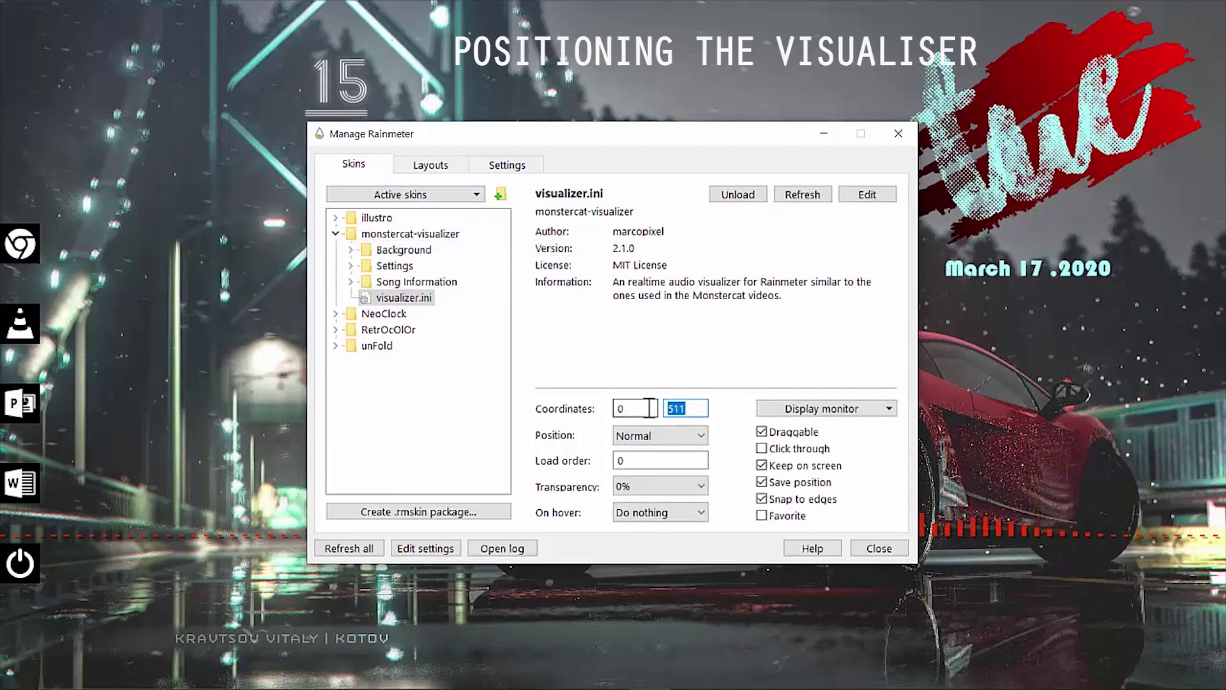
type("701")
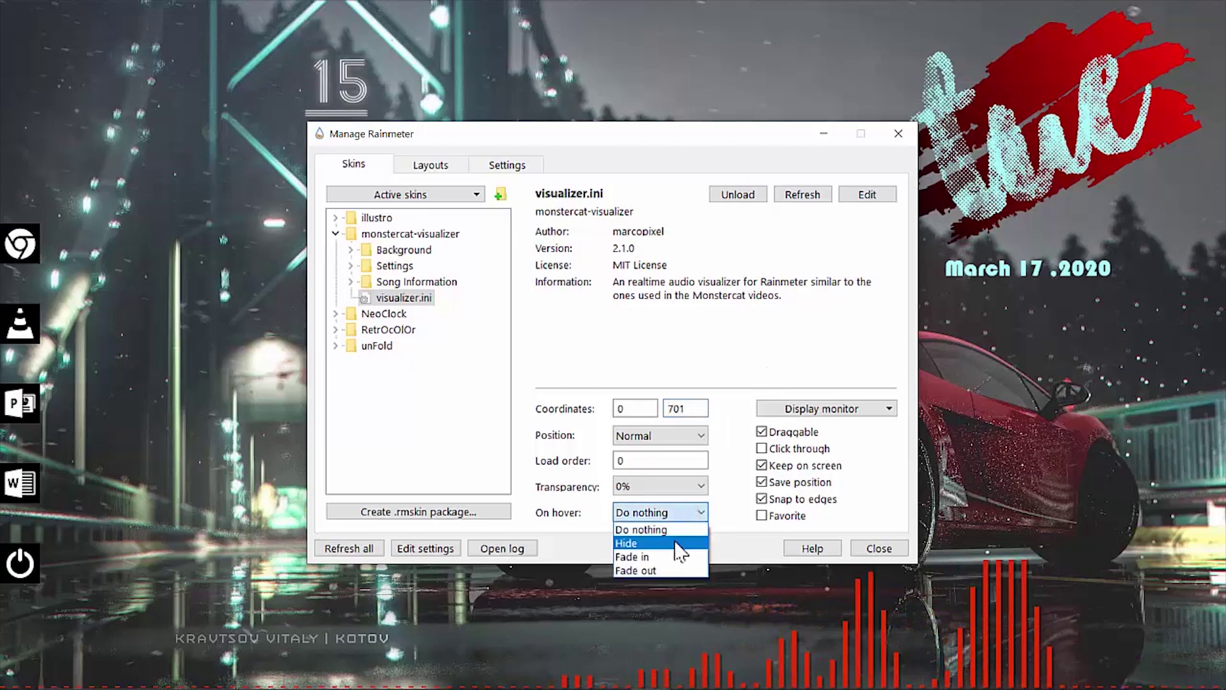
Set the visualizer to Hide on hover with Click through enabled and Draggable disabled, then refresh all skins and close the manager.
left_click(671, 544)
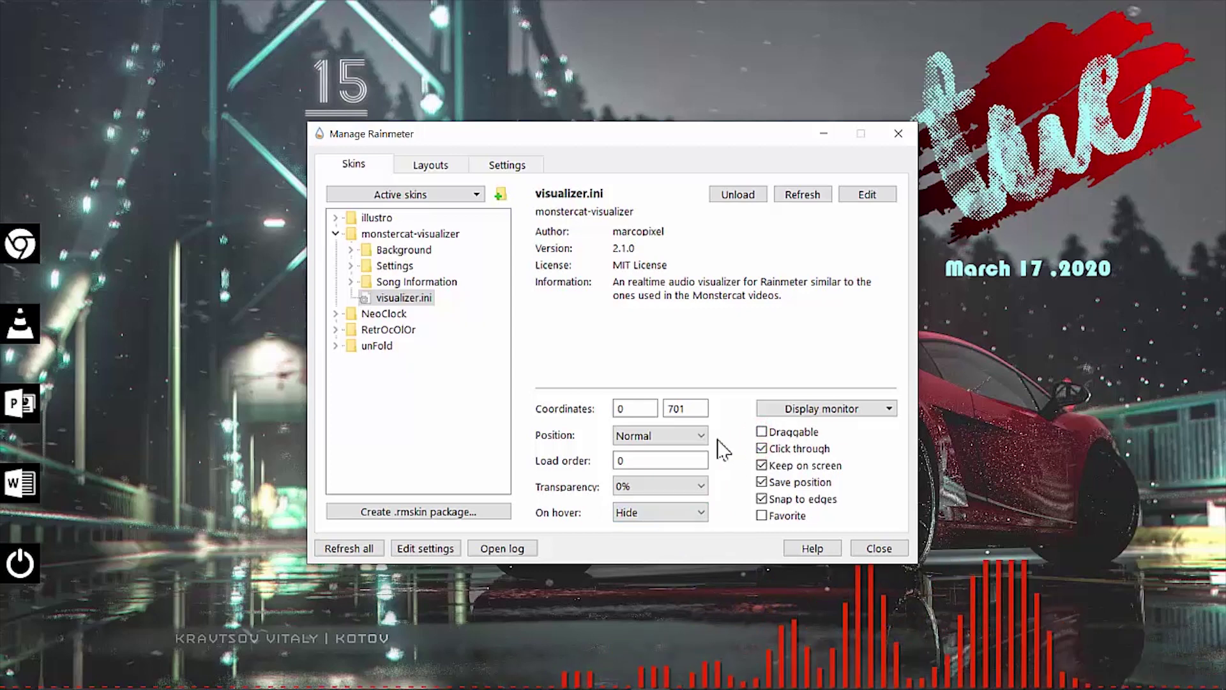
left_click(369, 549)
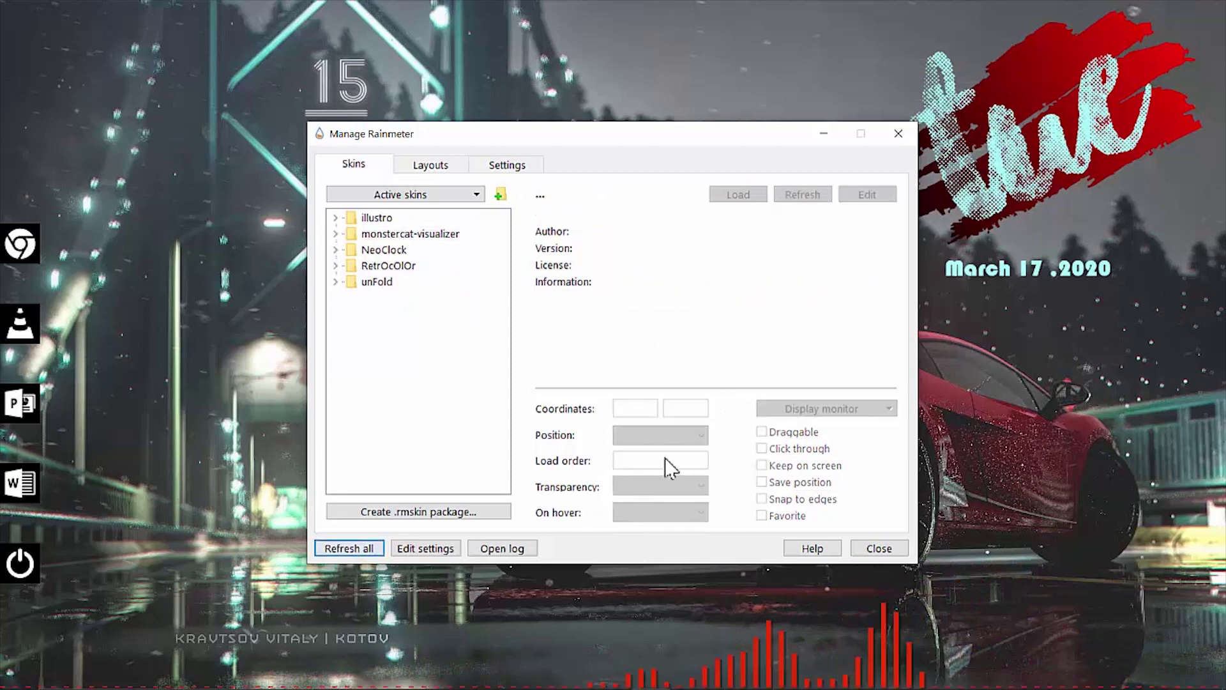
left_click(880, 549)
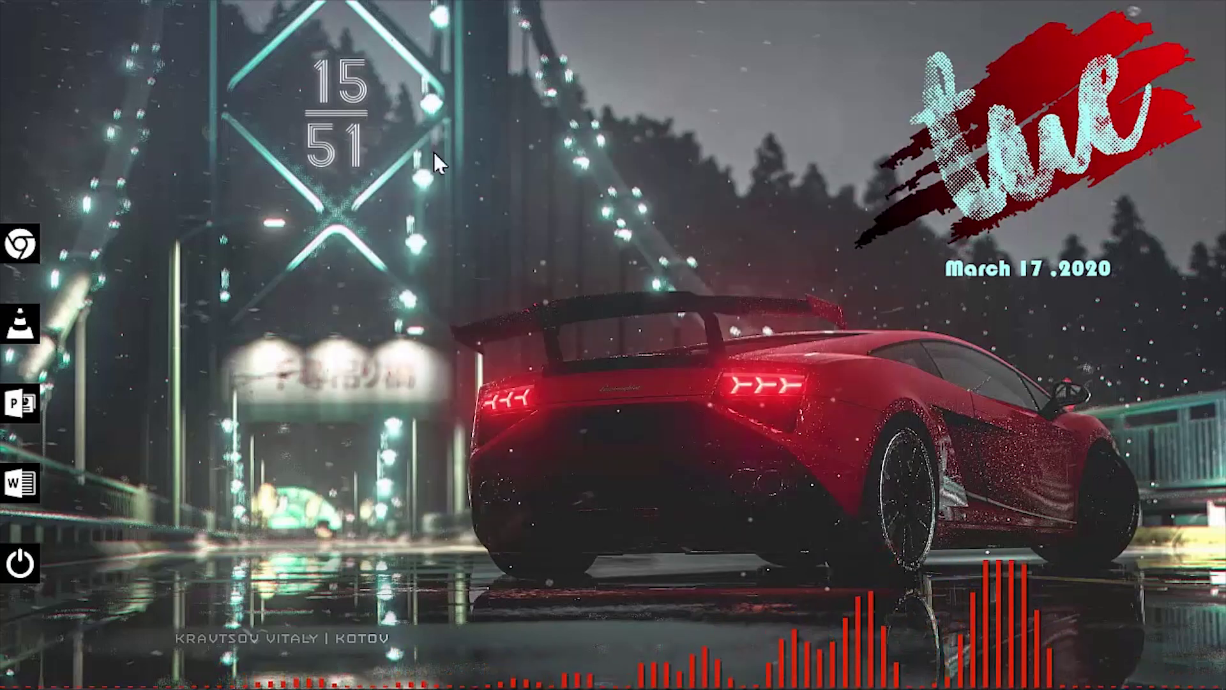
mouse_move(531, 673)
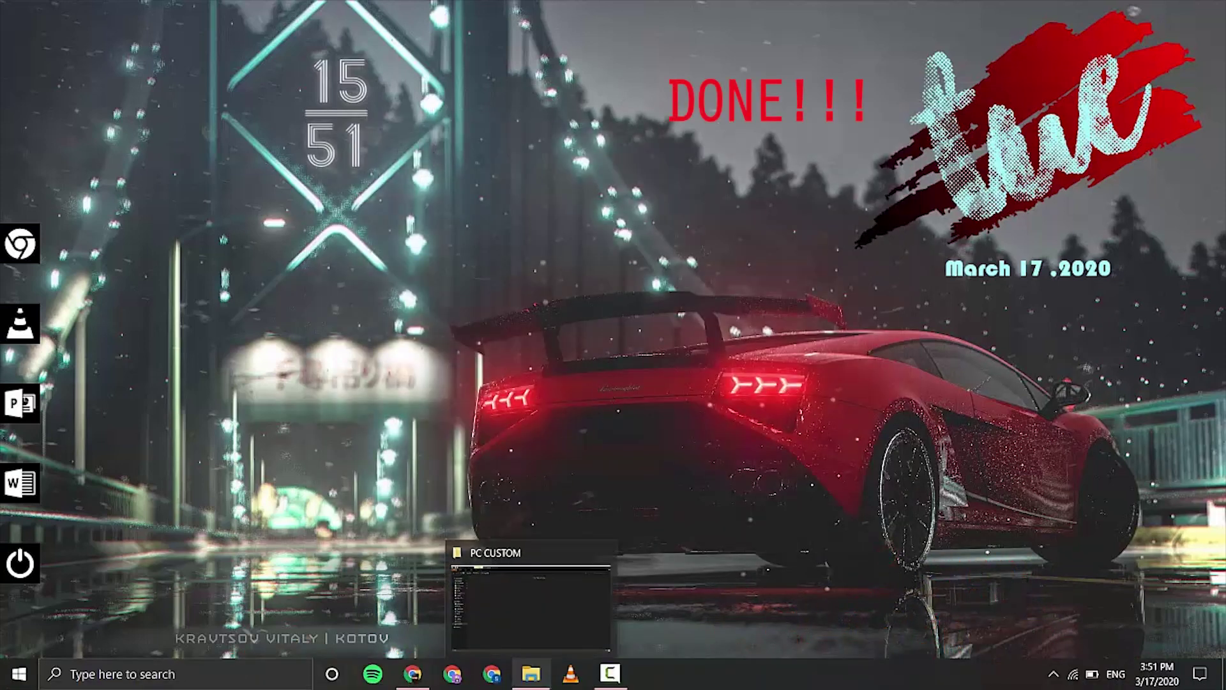